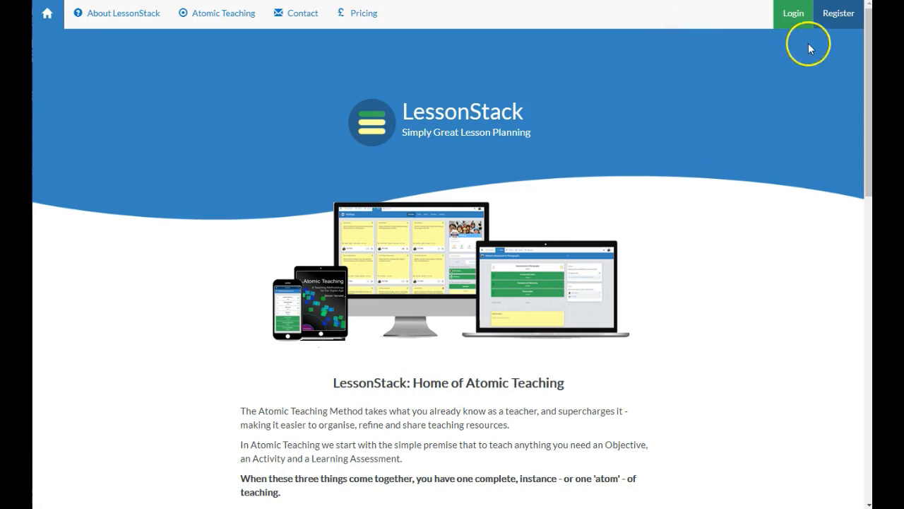
Log in and open the Warm up activity from the Dashboard
click(794, 14)
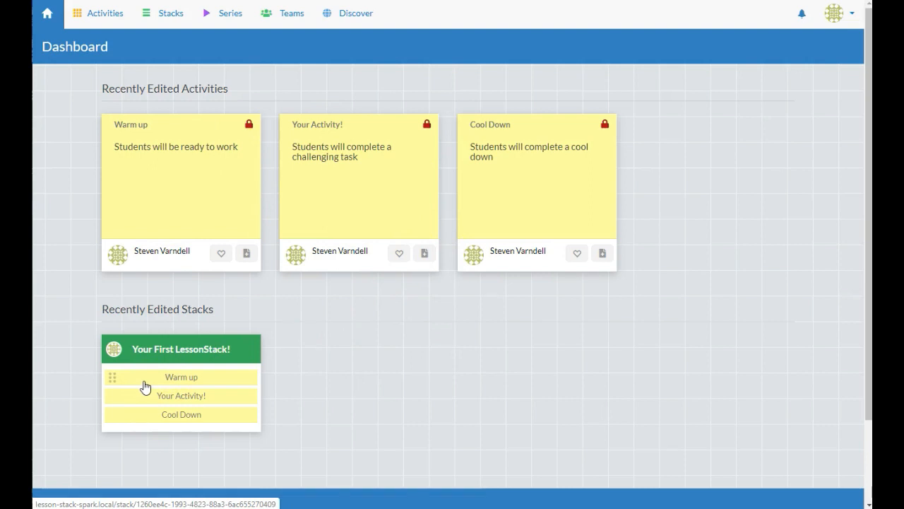
click(166, 178)
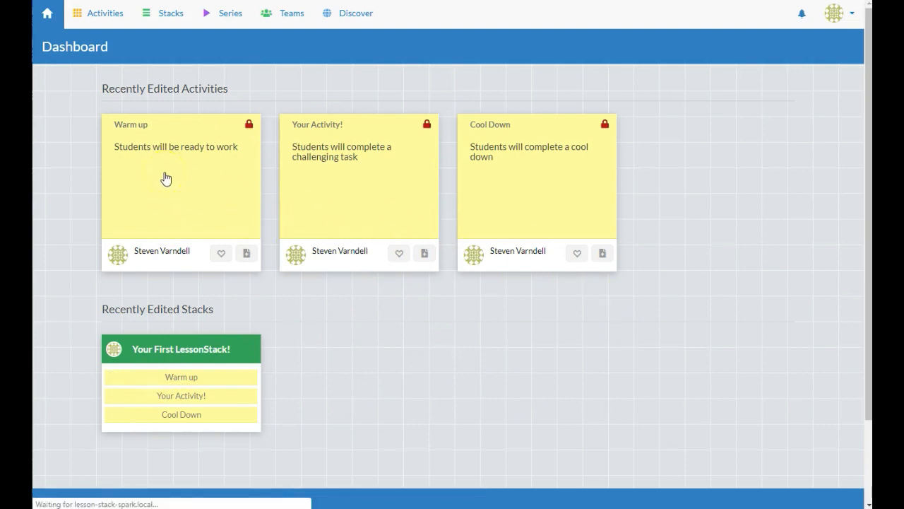
click(210, 175)
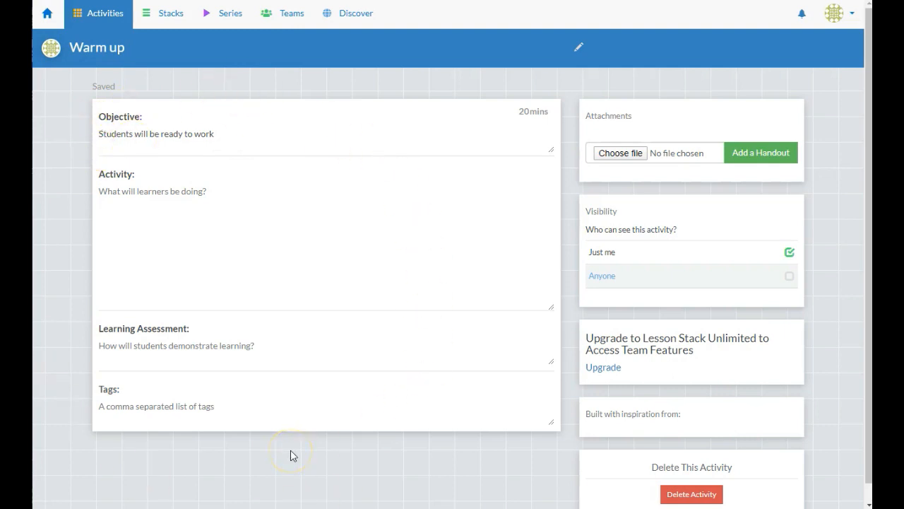
List the Warm up drills: '- laps', '- edge work', '- plow stops', '- pack work'
text(- laps)
key(Return)
text(- edge work)
key(Return)
text(- plow stops)
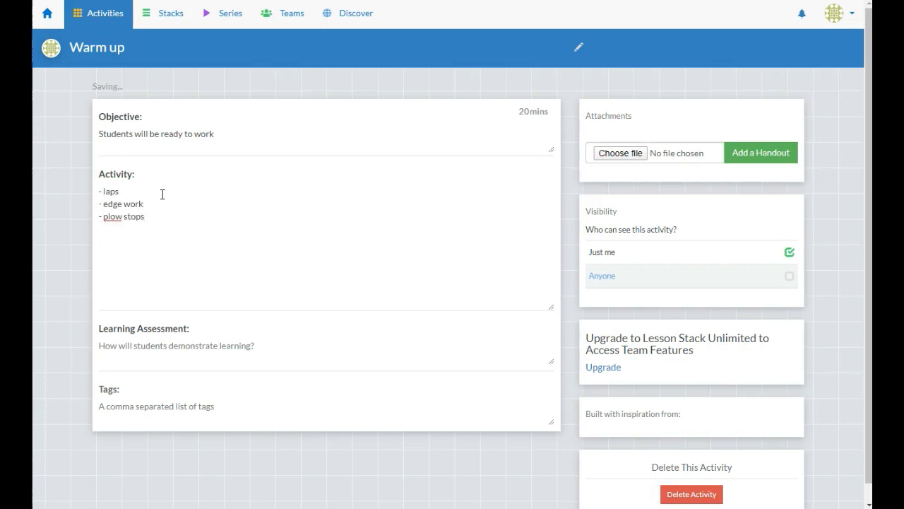
key(Return)
text(- pack work)
Add a 'communication' section with items 'where's skater X?' and 'recycle skater X'
key(Return)
key(Return)
text(communication)
key(Return)
text(- where's)
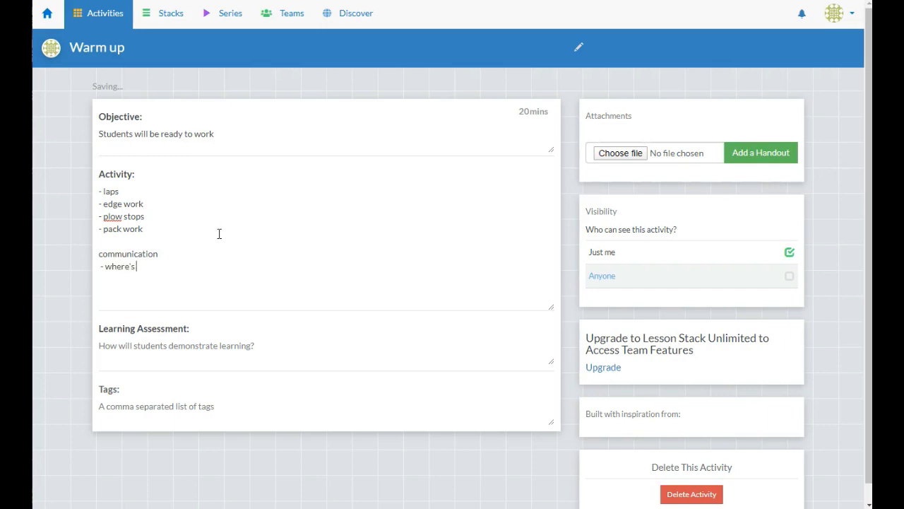
text( Penny?)
key(Left)
key(BackSpace)
key(BackSpace)
key(BackSpace)
key(BackSpace)
key(BackSpace)
text(skater X)
key(Return)
text(- recycle Xskater)
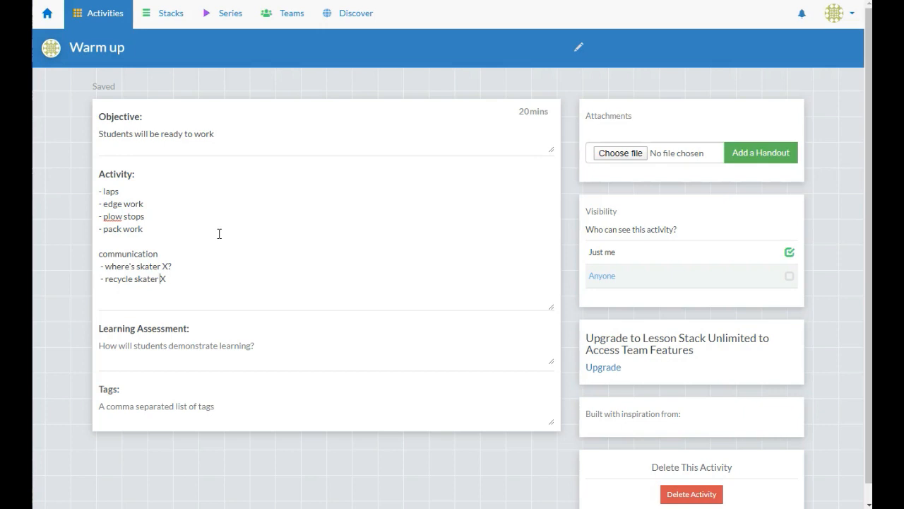
click(160, 353)
Write the first assessment line: skaters paying attention, warm, and mentally and physically ready to skate
text(Skaters )
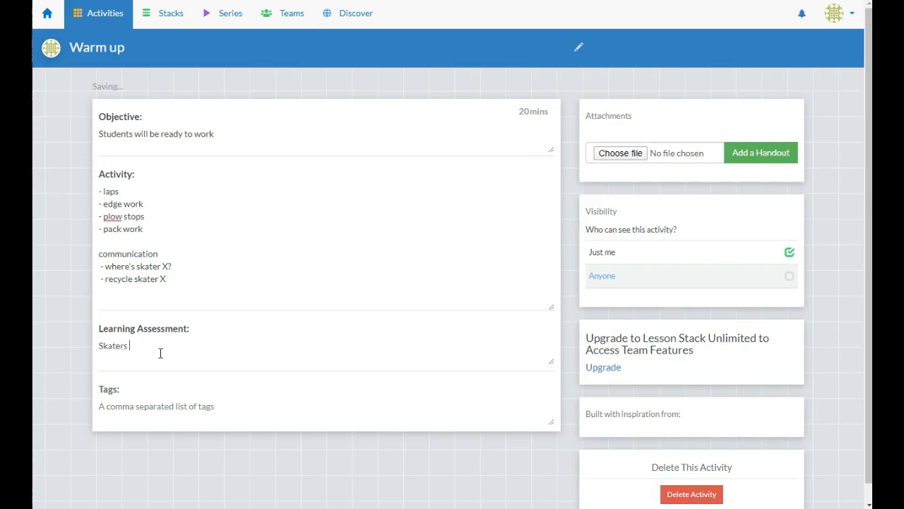
text(are paying attention, and)
key(BackSpace)
key(BackSpace)
key(BackSpace)
text(warm)
text(nd mentally )
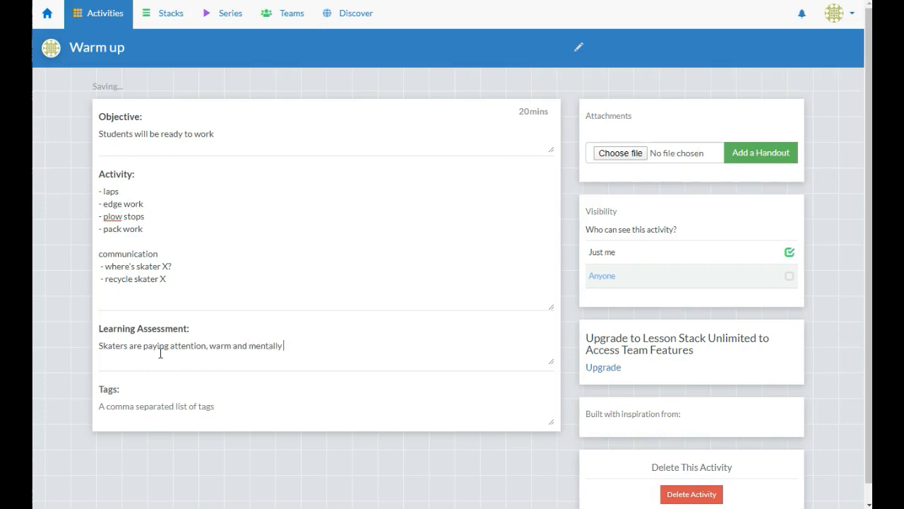
text(and physically reayd to skate)
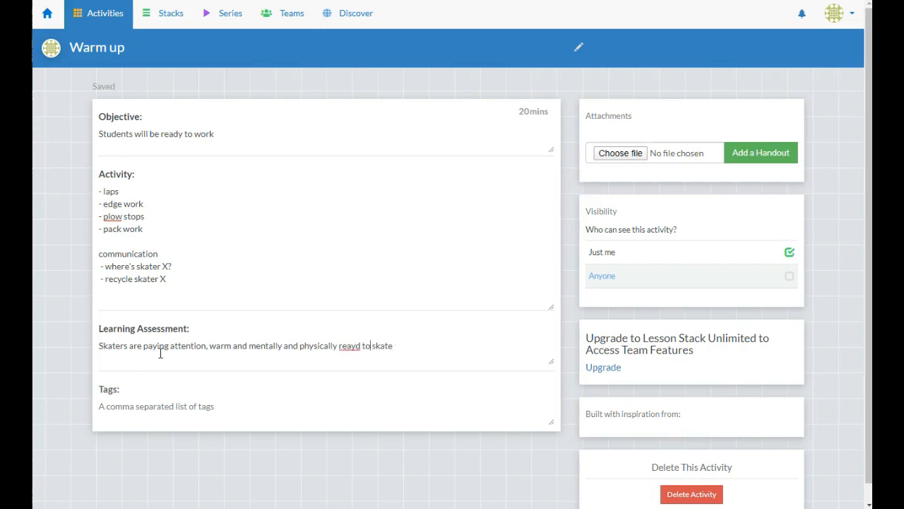
key(BackSpace)
key(Right)
text(y)
key(End)
Add the line 'Make sure everyone has either been recycled or communicated to the pack'
key(Return)
text(Make  sure everyo)
text(ne has )
text(either been re)
text(cycled or )
text(called out)
key(BackSpace)
key(BackSpace)
key(BackSpace)
key(BackSpace)
key(BackSpace)
key(BackSpace)
key(BackSpace)
key(BackSpace)
text(ommunicated toi the pack)
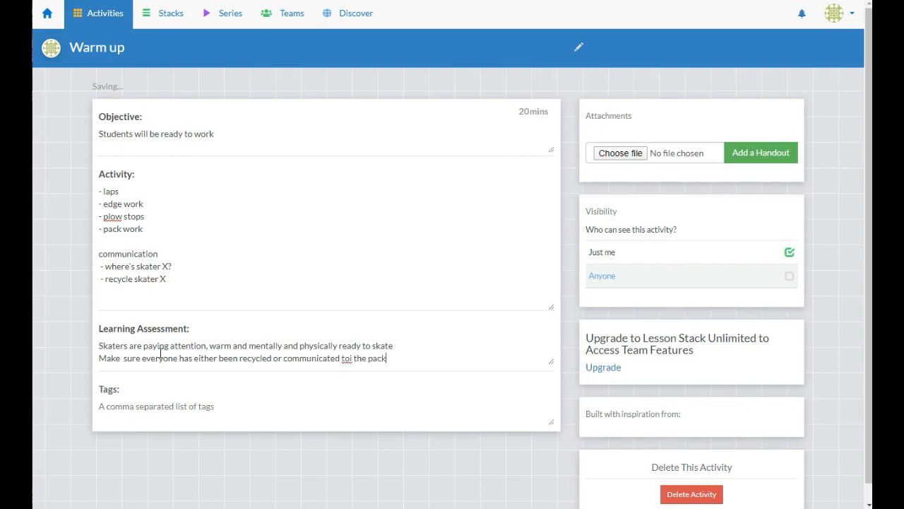
key(Left)
key(Left)
key(Left)
key(BackSpace)
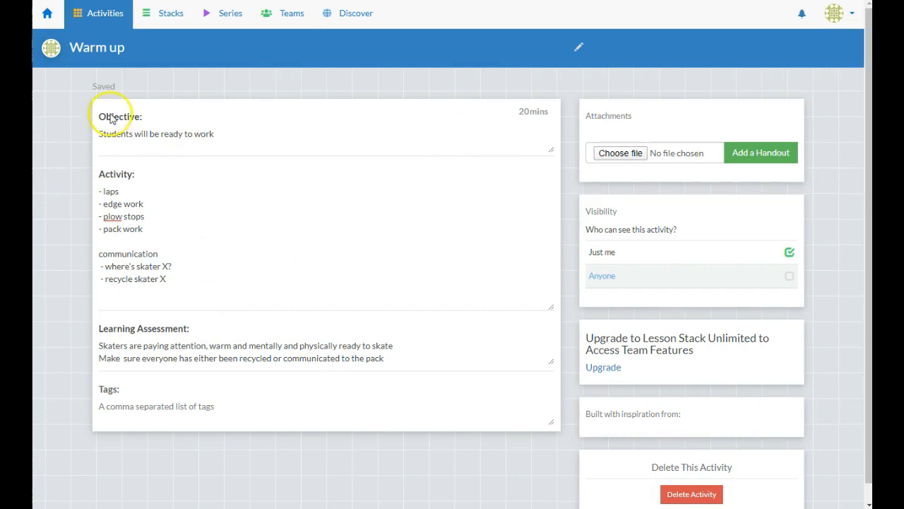
Retitle the 'Your Activity!' activity as 'Directed Scrimmage'
click(92, 14)
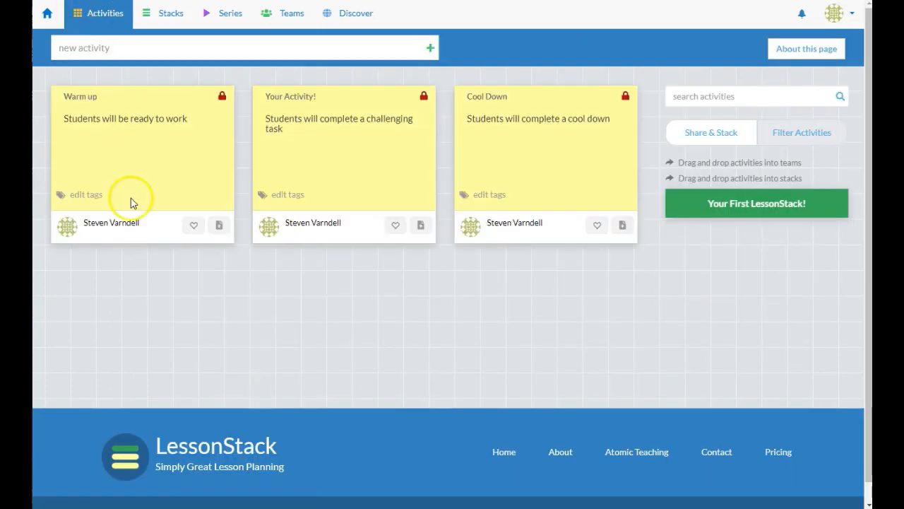
click(320, 148)
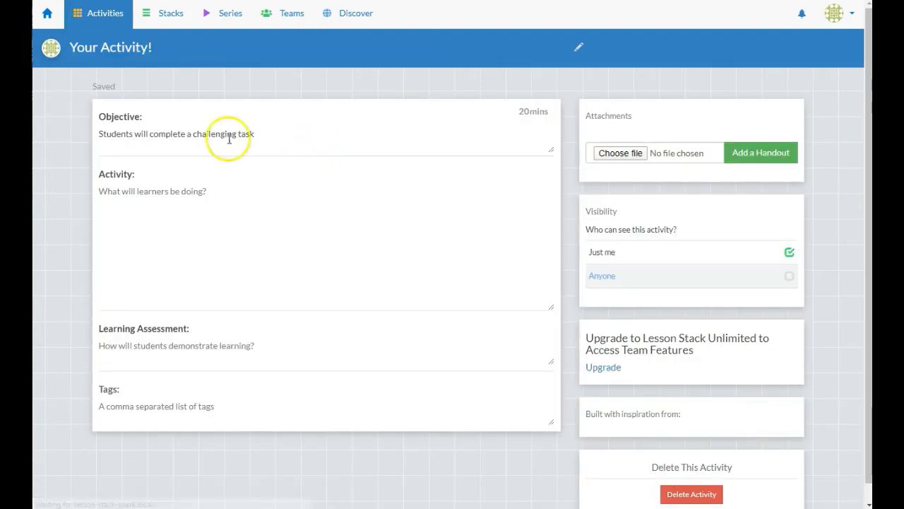
click(581, 48)
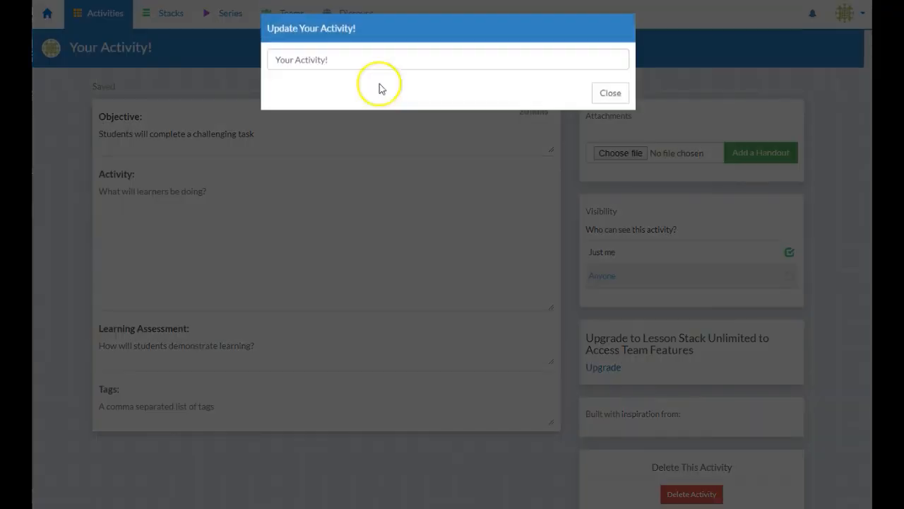
click(352, 66)
triple_click(352, 65)
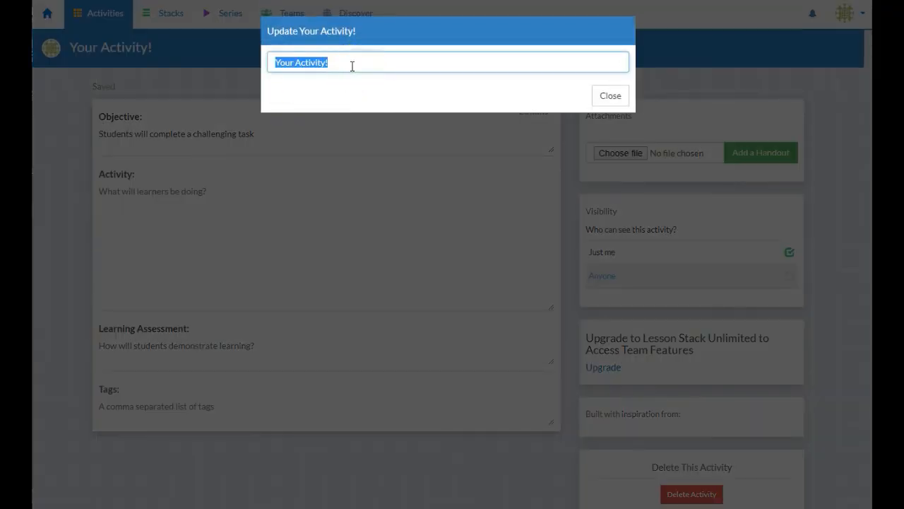
text(Directed Scrimmage)
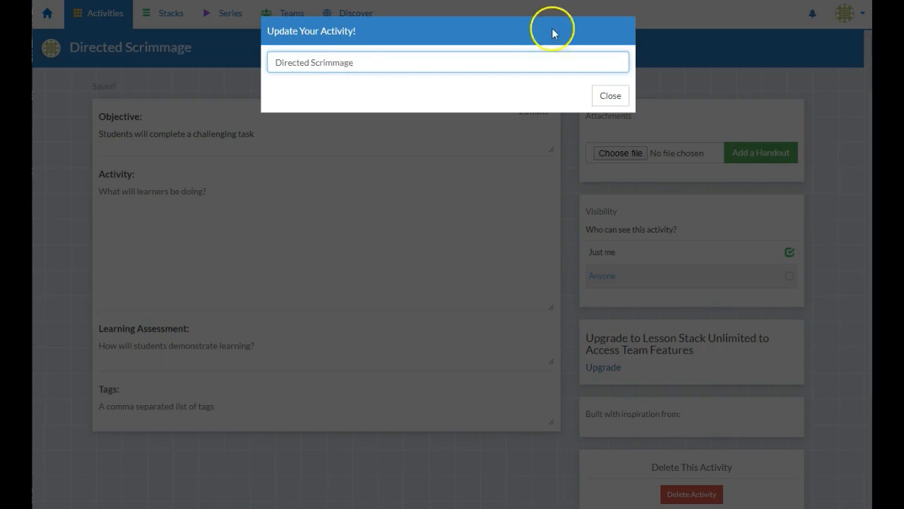
click(597, 94)
Set the objective 'Skaters will respond to a given game play scenarios' and list 'blockers in the box', 'power jam'
triple_click(268, 141)
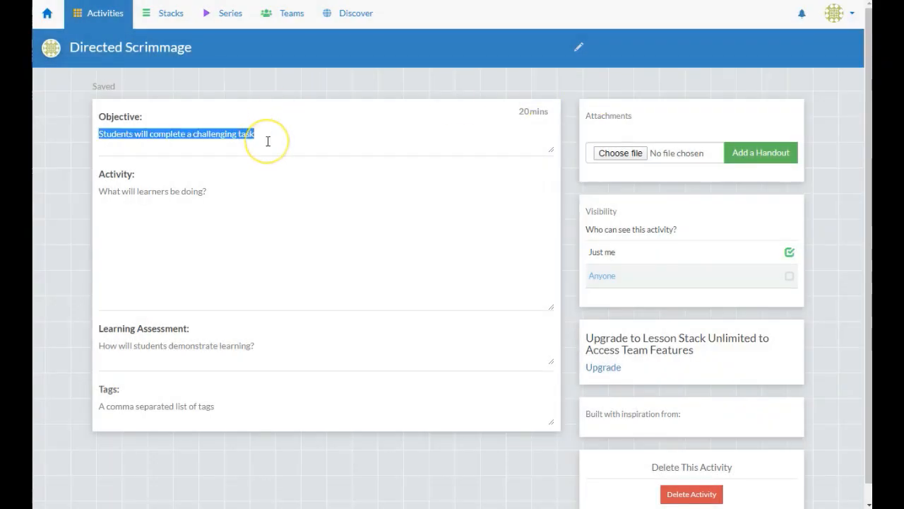
text(Skaters wil)
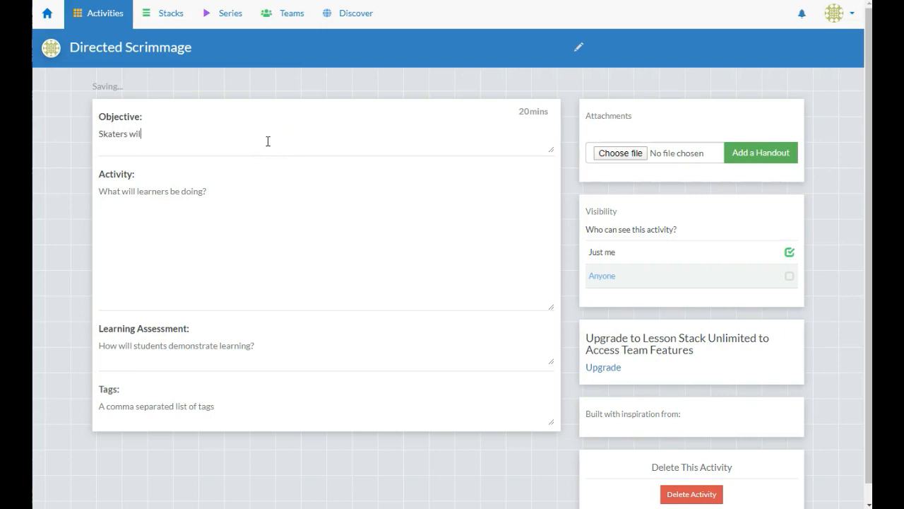
text(l respond to a given ga)
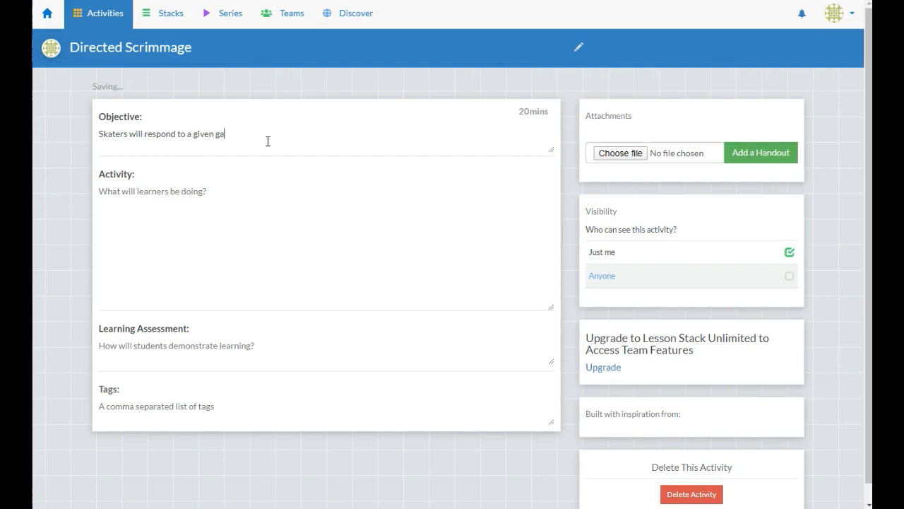
text(me play scenarios)
click(245, 198)
text(- bl)
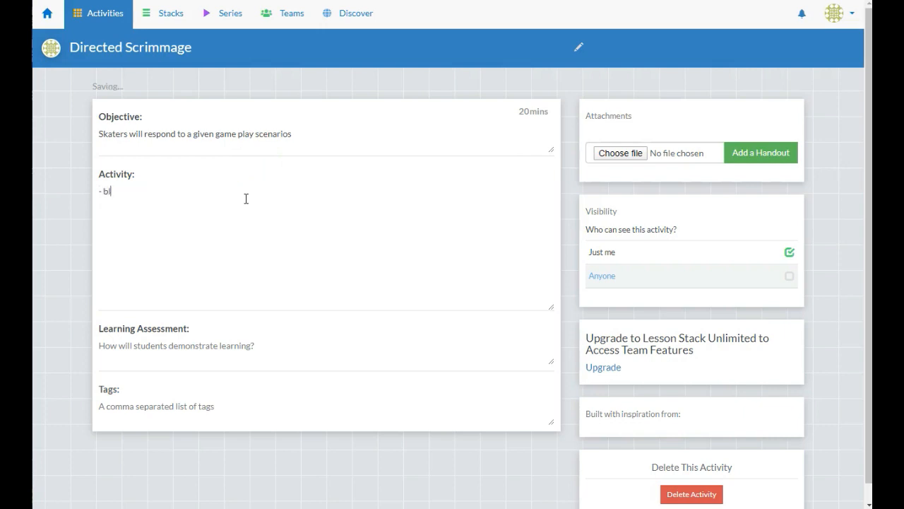
text(ockers in the box )
text(-)
text( powwer jam)
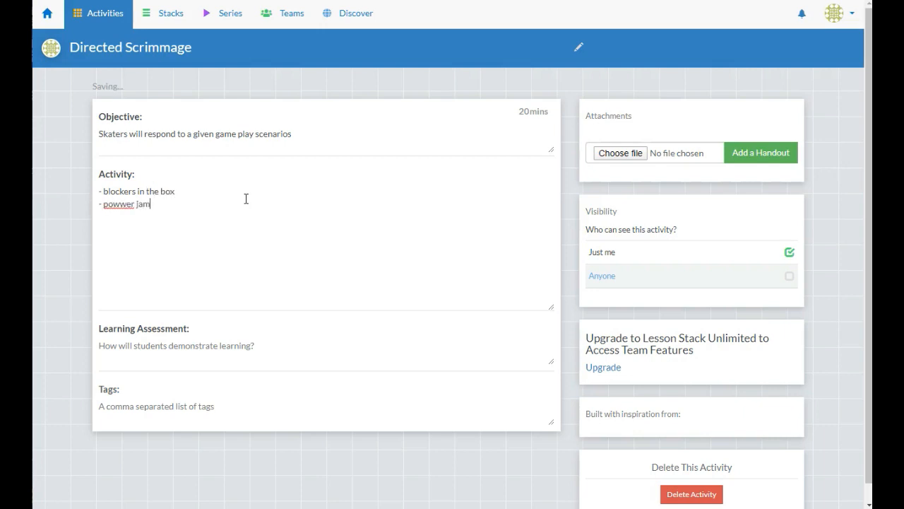
key(Left)
key(Left)
key(Left)
key(Left)
key(Left)
key(BackSpace)
Write the assessment 'Skaters demonstrating good tactical awareness'
click(174, 345)
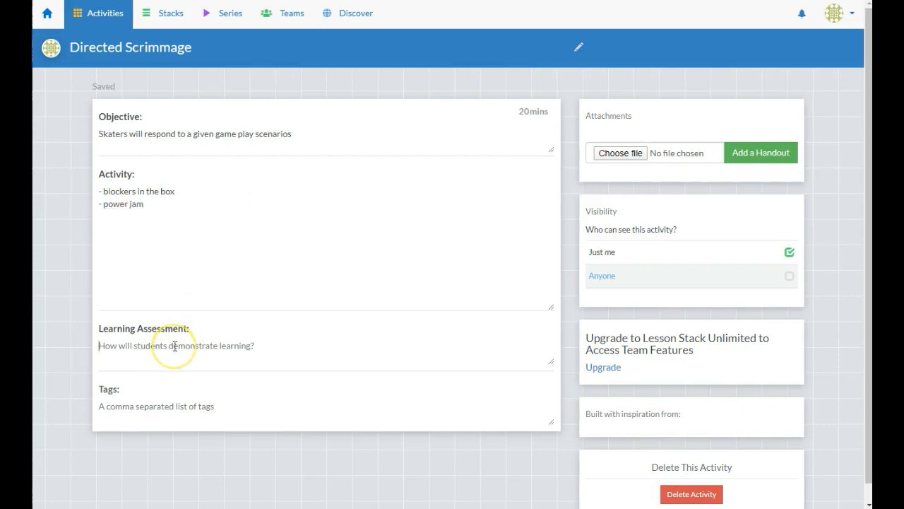
text(Skaters demonsar)
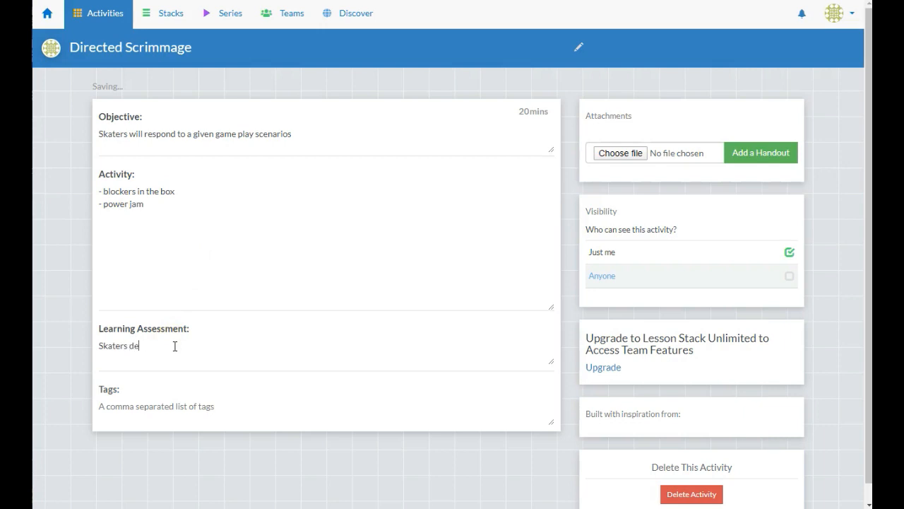
key(BackSpace)
key(BackSpace)
text(trating good tactical aw)
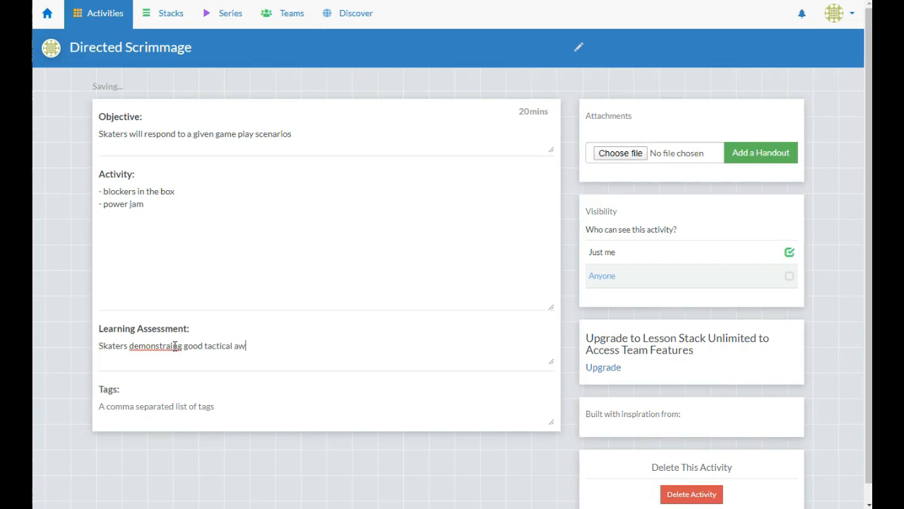
text(areness)
click(171, 345)
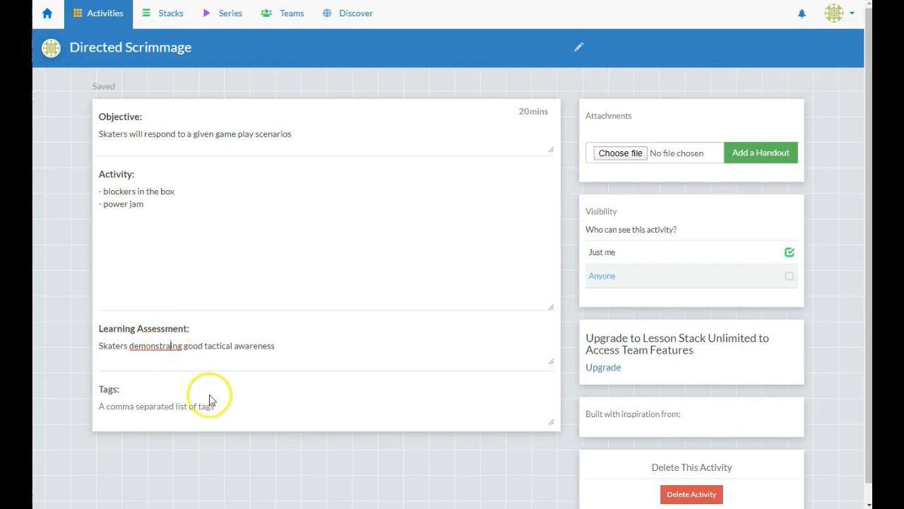
text(t)
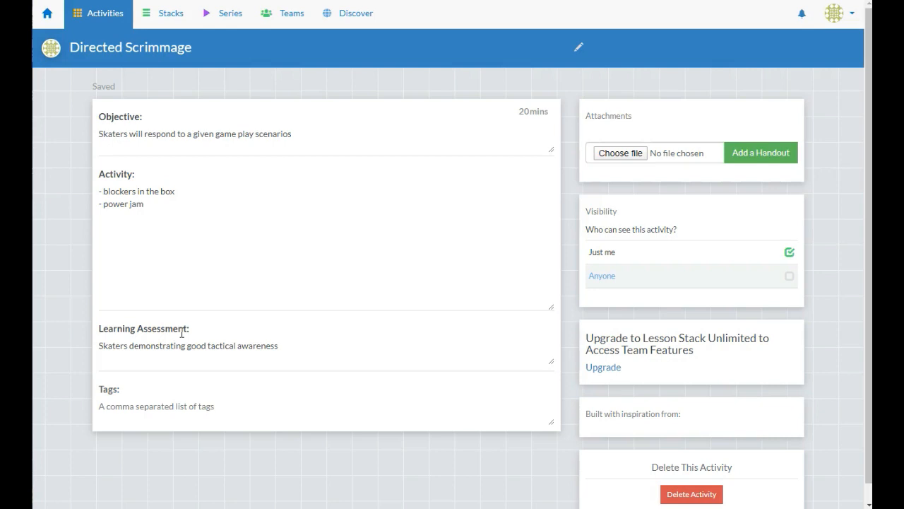
Rename the 'Your First LessonStack!' stack to 'A Team Game Night'
click(112, 11)
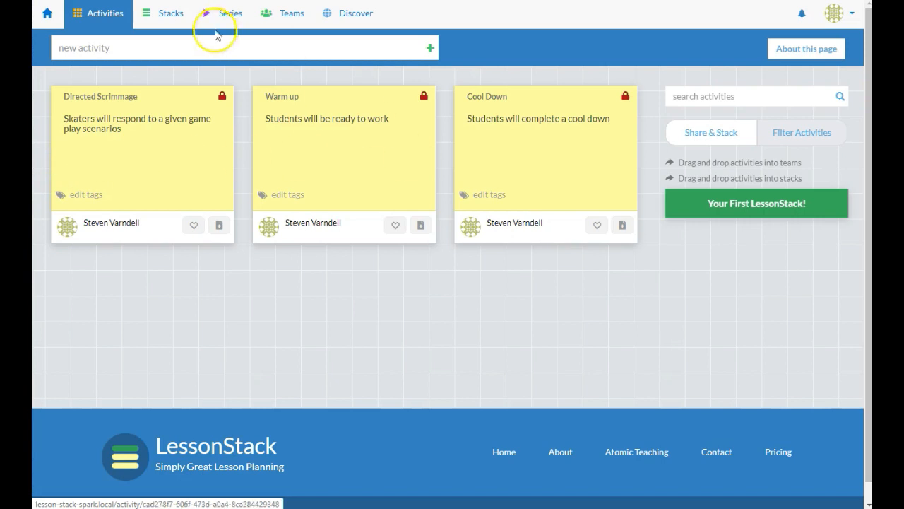
click(162, 18)
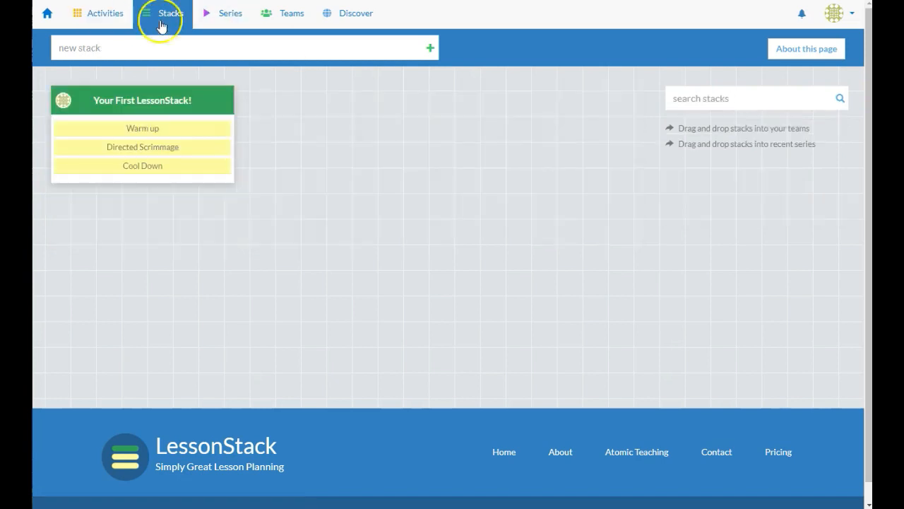
click(148, 104)
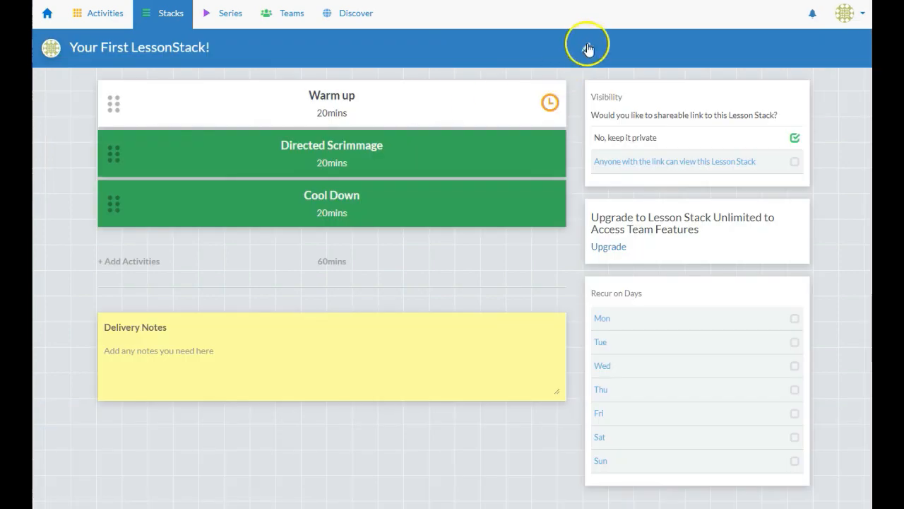
click(585, 47)
double_click(398, 58)
triple_click(399, 58)
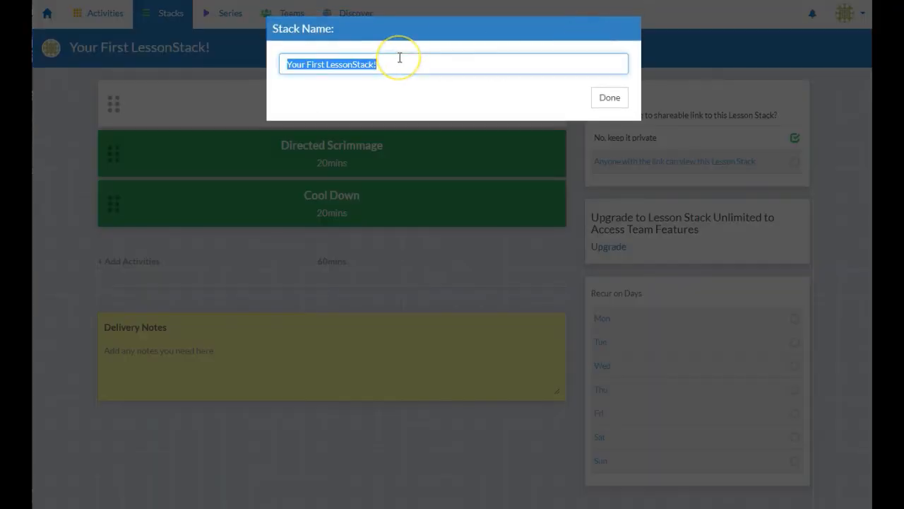
text(A Tea,m Game Night)
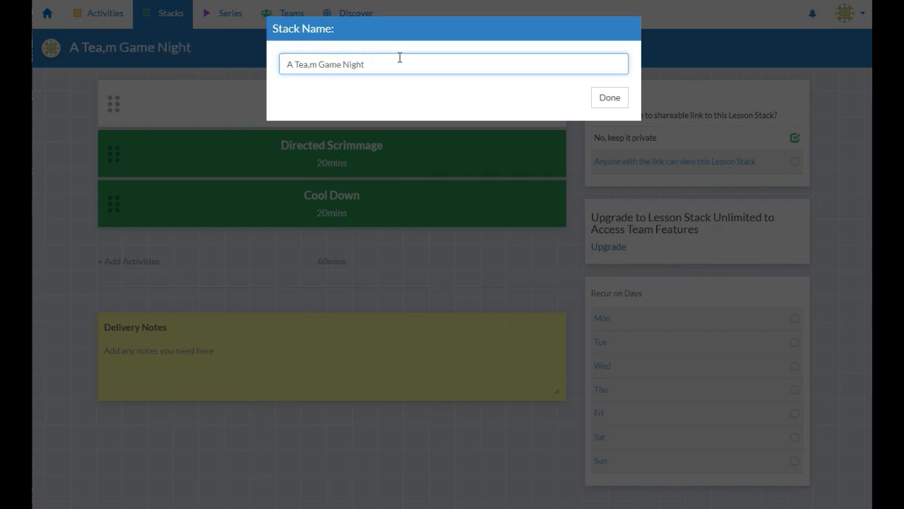
click(309, 65)
key(BackSpace)
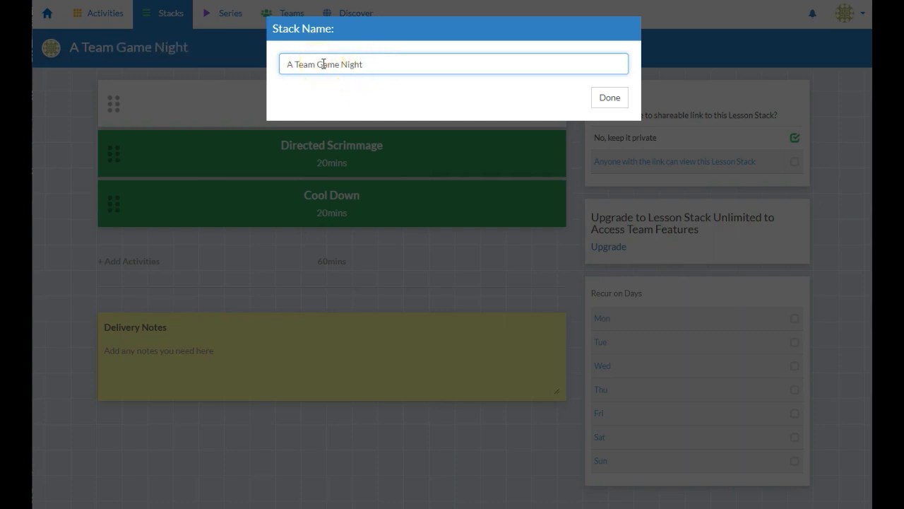
click(608, 96)
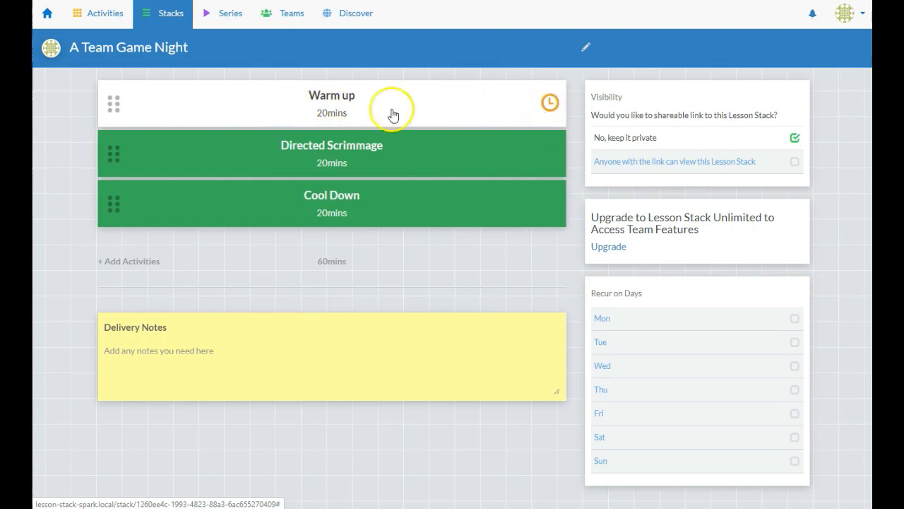
Mark Warm up and Directed Scrimmage complete so Cool Down becomes current
click(550, 156)
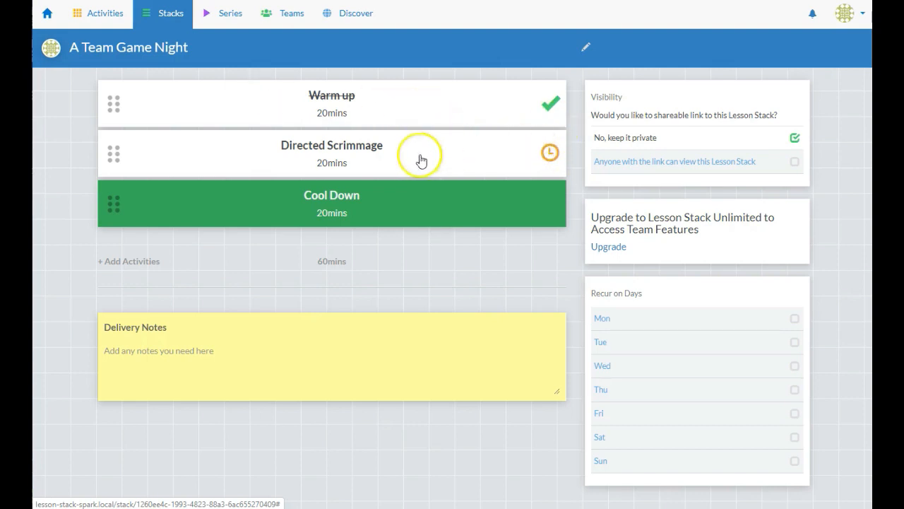
click(549, 205)
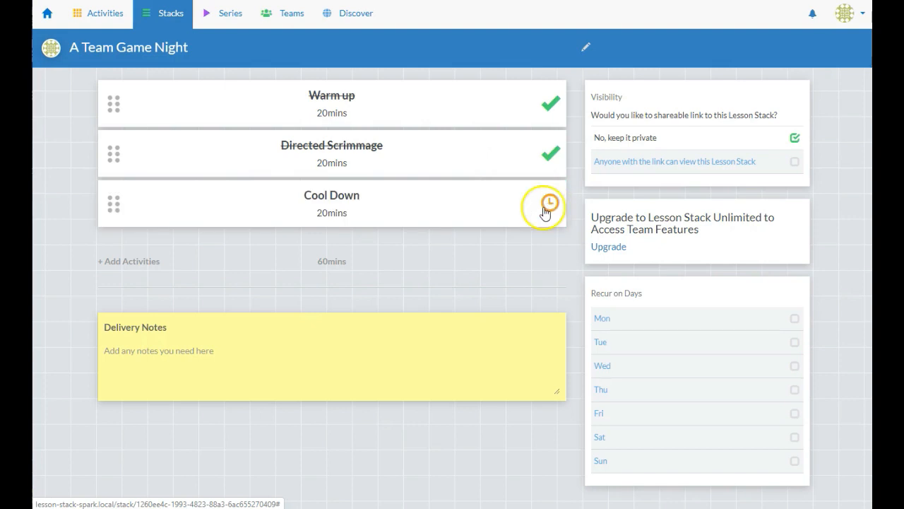
right_click(830, 206)
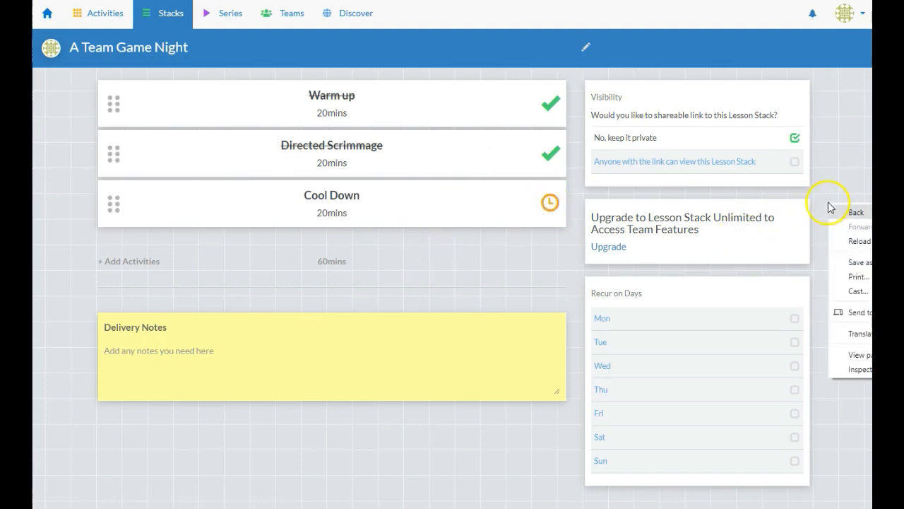
key(Escape)
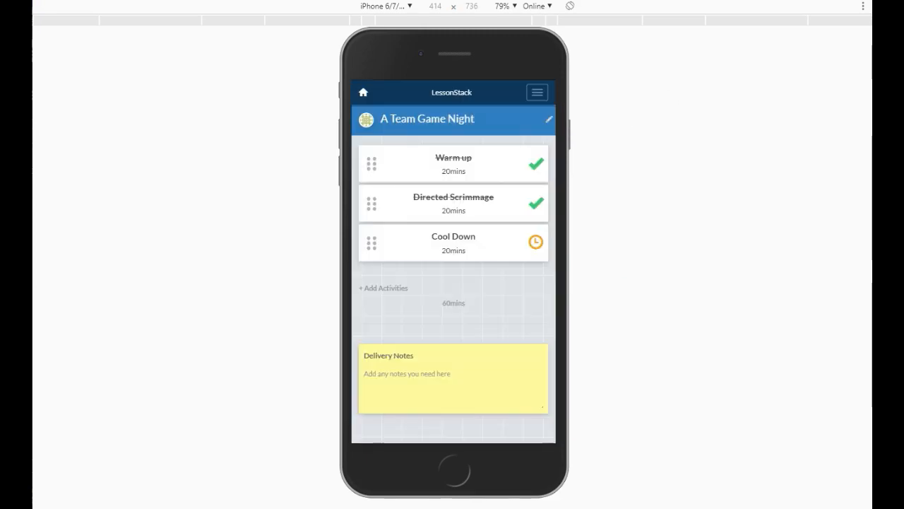
key(ctrl+shift+m)
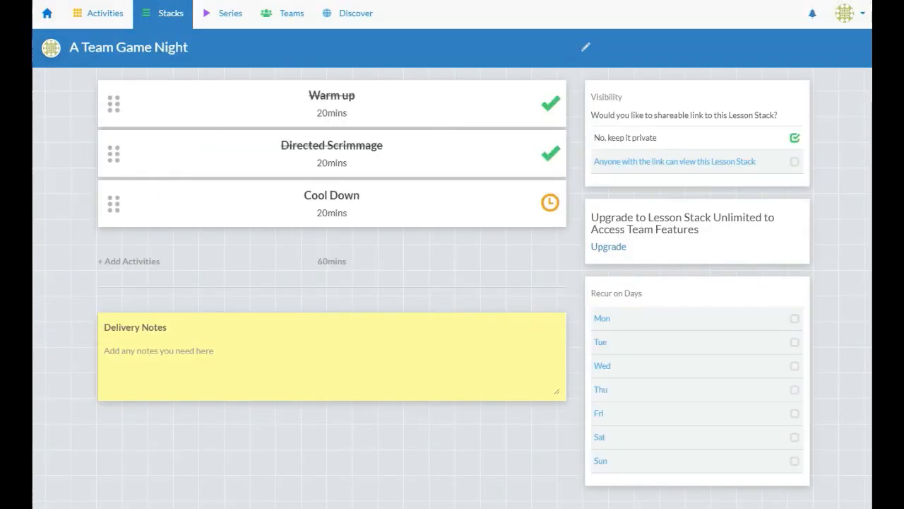
Reset progress to Warm up, make the stack recur on Mondays, and return to the Dashboard
click(545, 103)
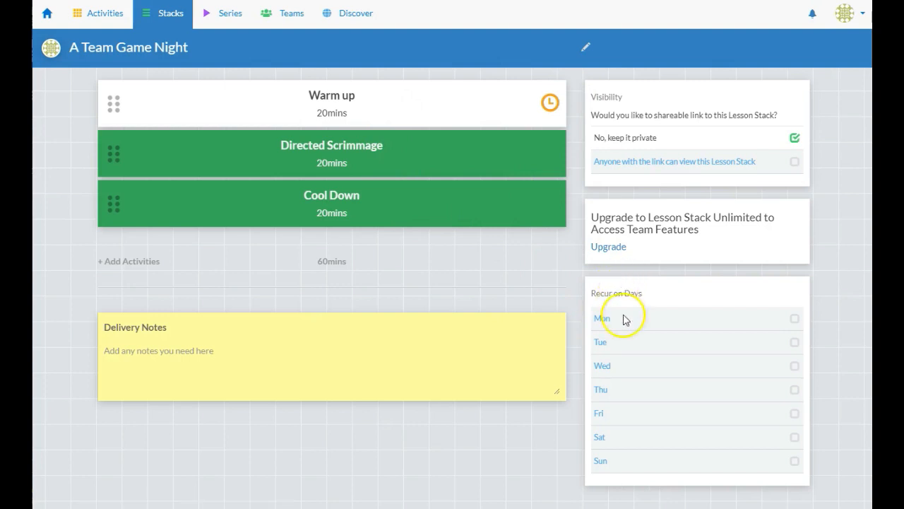
click(794, 319)
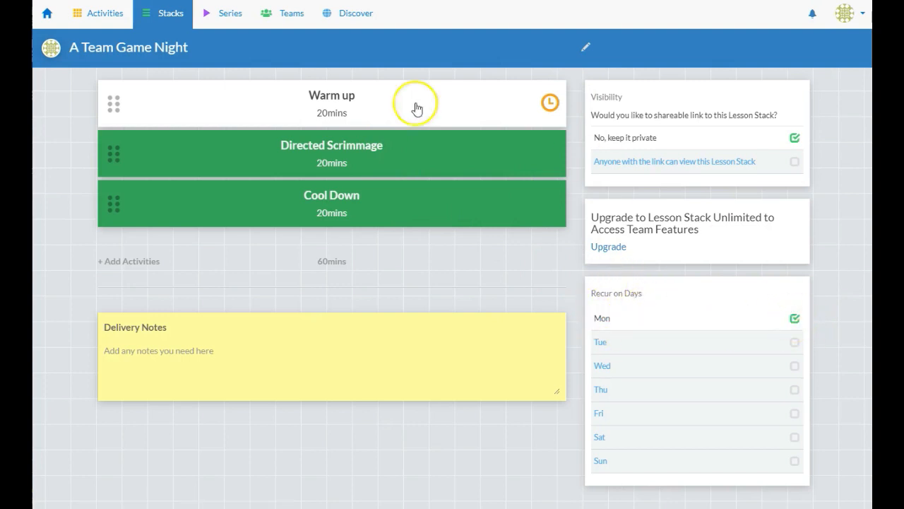
click(47, 15)
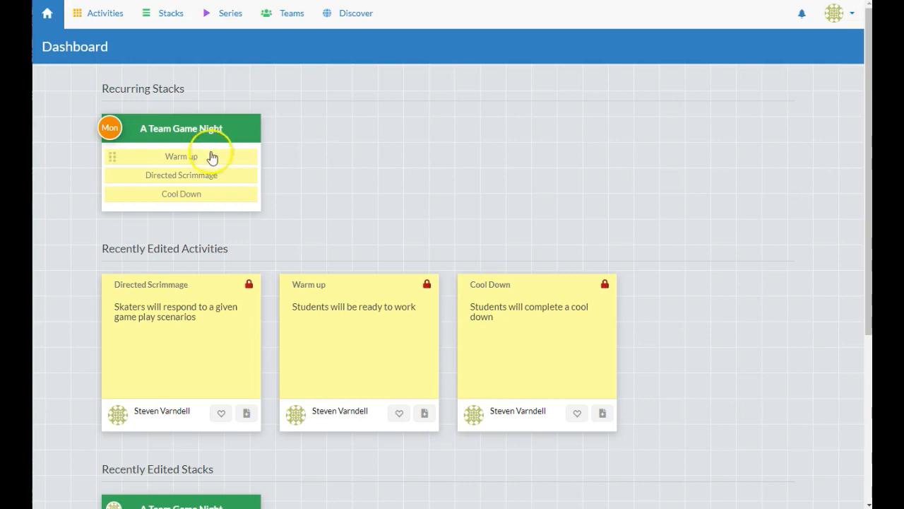
Create a new activity named 'Plow Stop' in the activities list
click(197, 133)
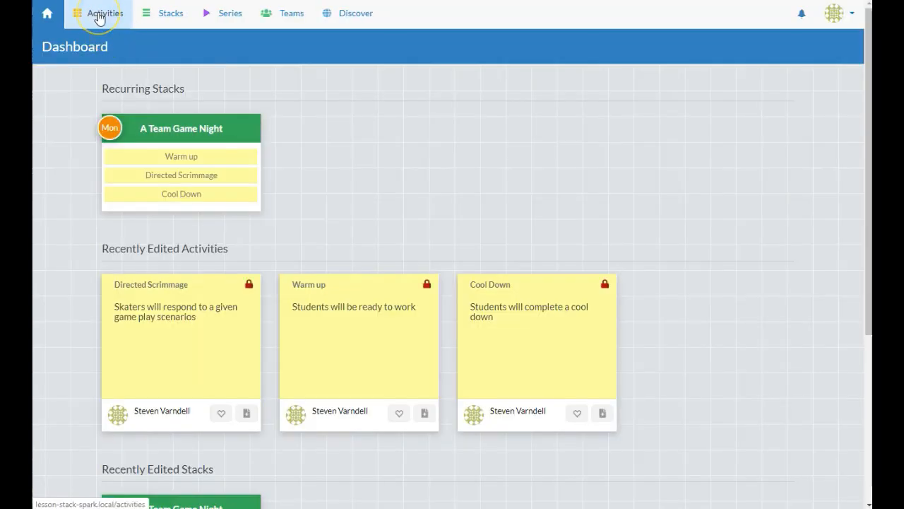
click(98, 16)
click(103, 44)
text(Plow Stop)
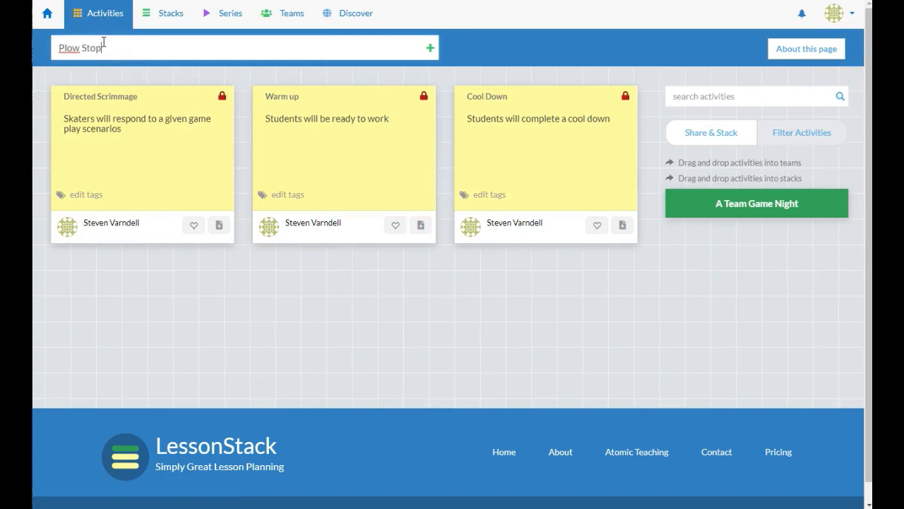
click(73, 51)
click(428, 46)
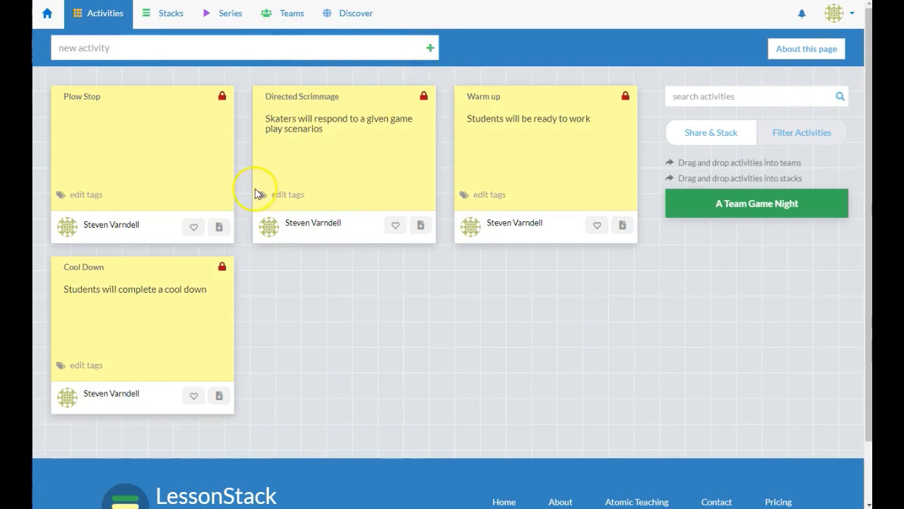
Give Plow Stop the objective 'Skaters will perfect a plow stop'
click(151, 157)
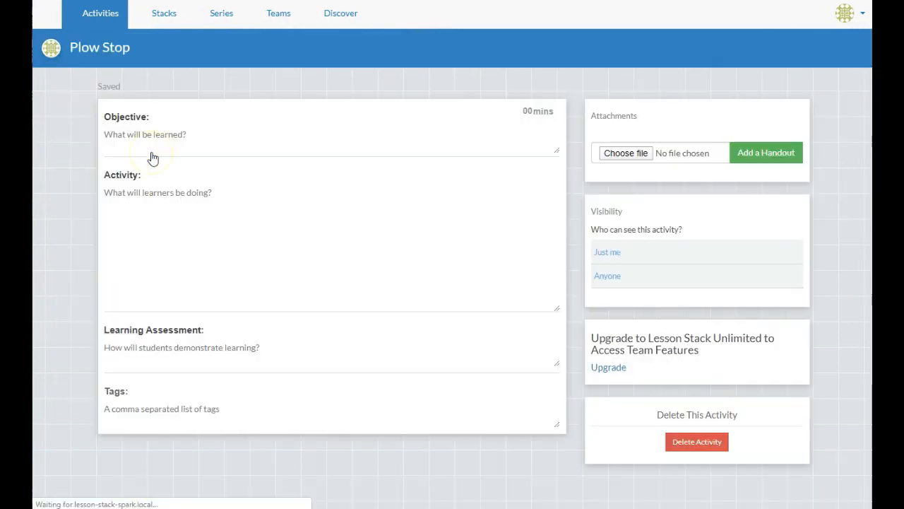
click(176, 146)
text(Sk)
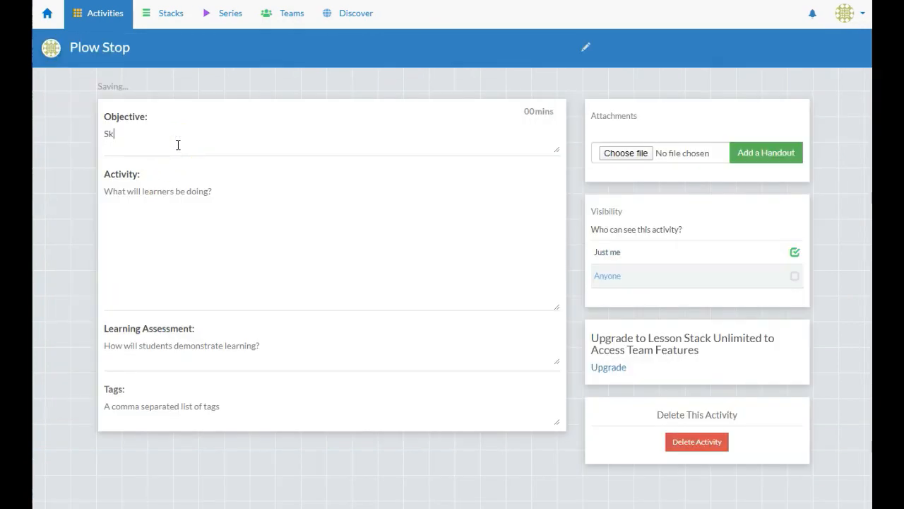
text(aters will perfect a plow stop)
Add the activity '120 plow stops on the whistle' and a body-position-and-eyes learning assessment
click(171, 196)
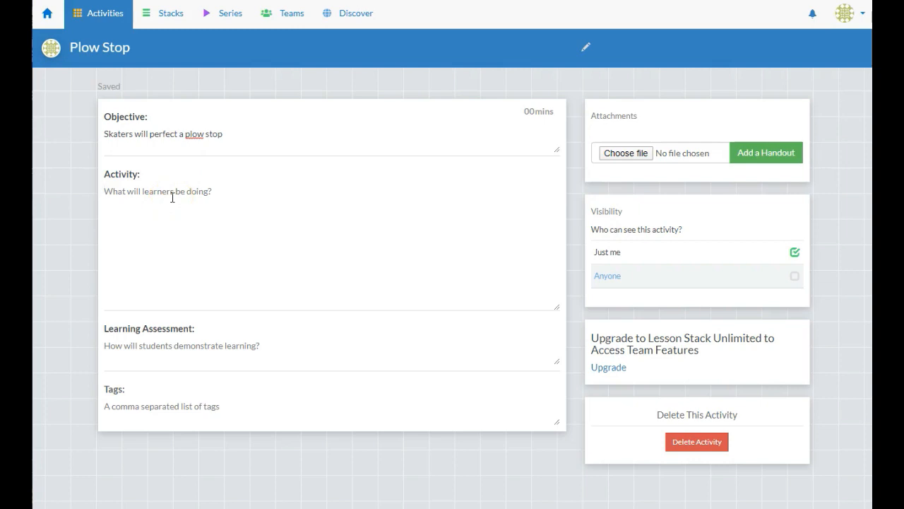
text(Sk)
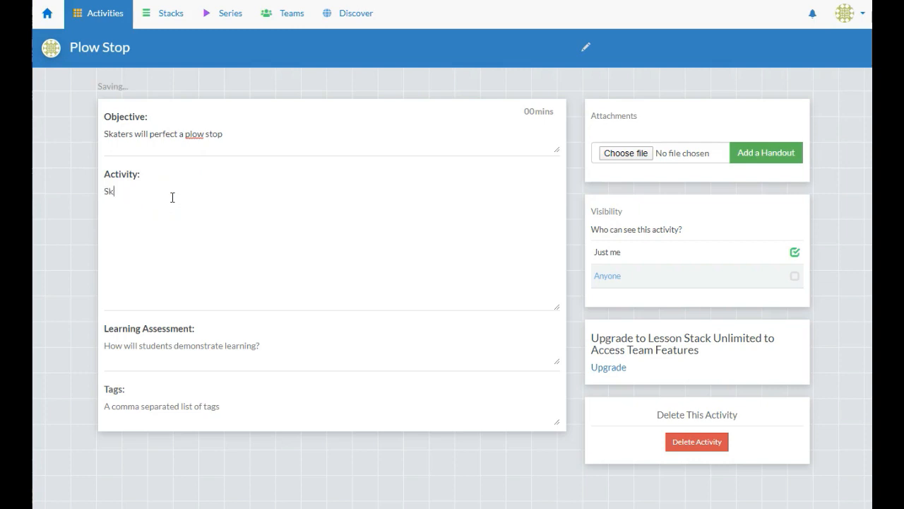
text(aters will perform 120 plow stops )
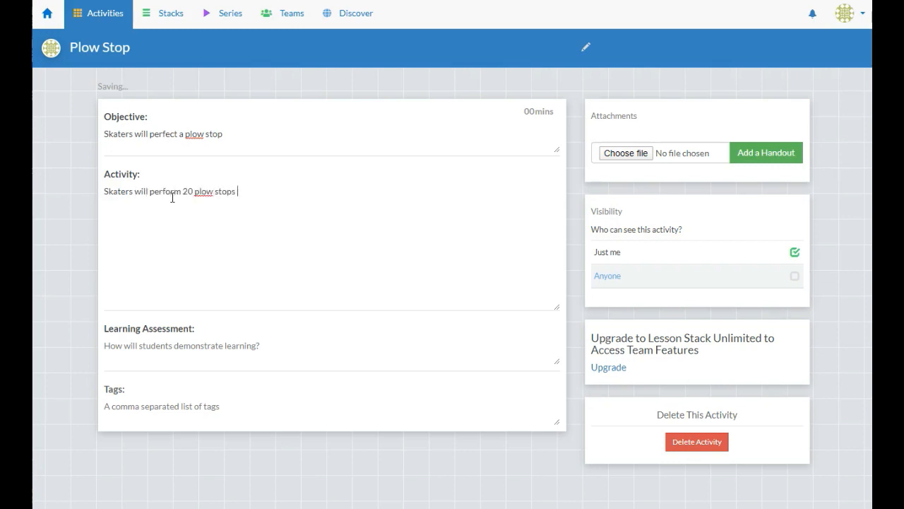
text(on the whistle)
click(184, 190)
click(181, 343)
text(Skate)
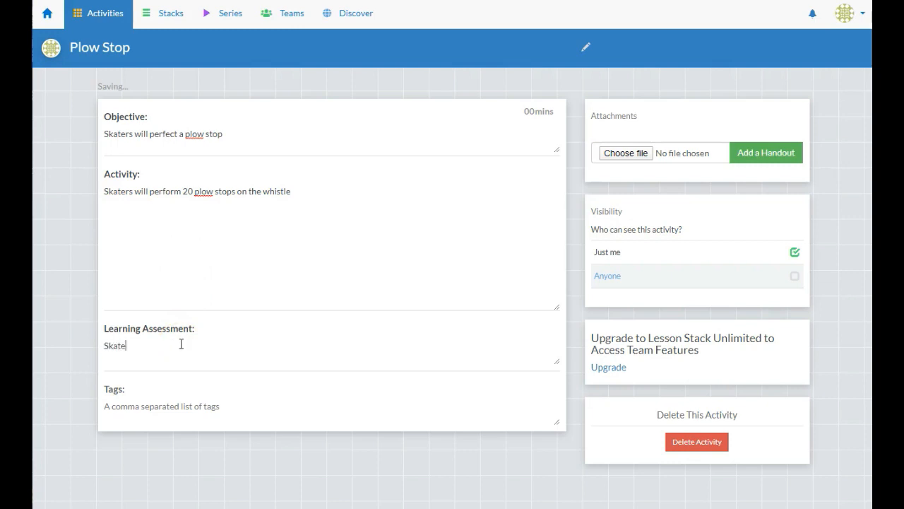
text(rs will have a )
text(good )
text(boc)
text(y position and eyes up)
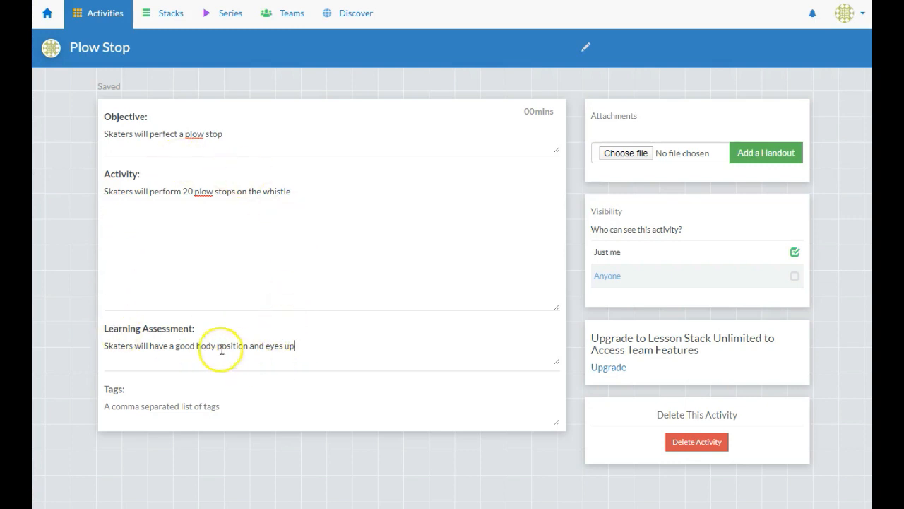
click(100, 15)
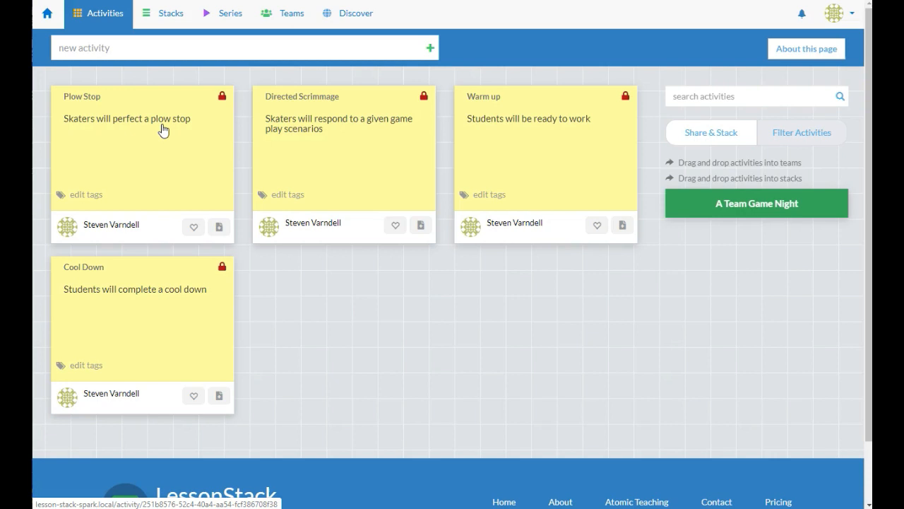
Add Plow Stop to A Team Game Night and position it second, right after Warm up
click(770, 203)
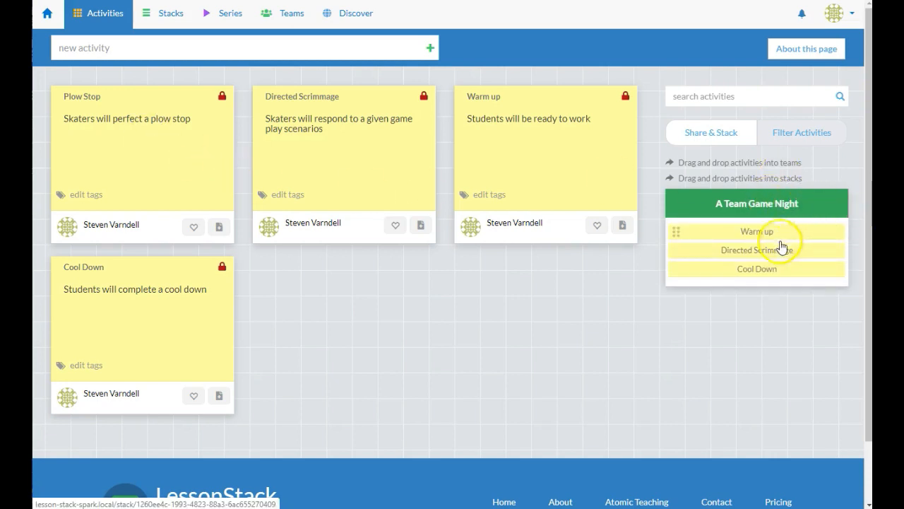
drag(101, 160, 801, 250)
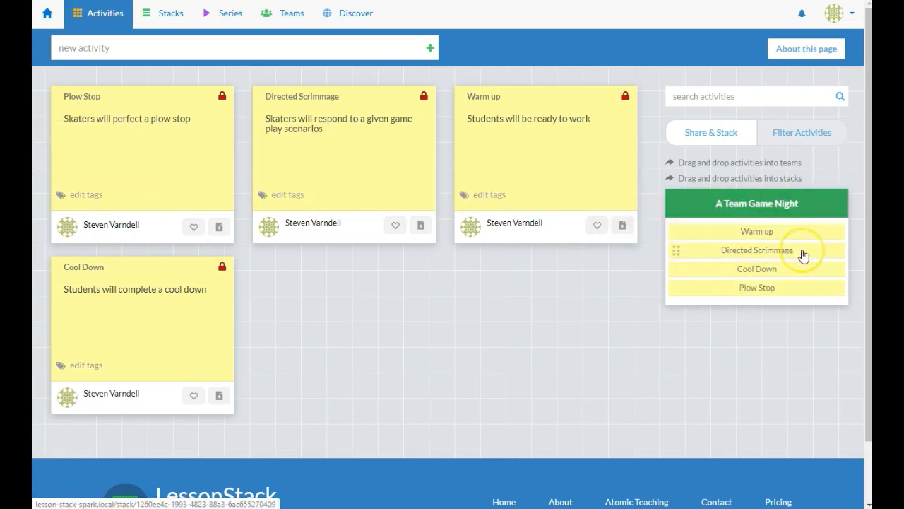
drag(678, 278, 677, 251)
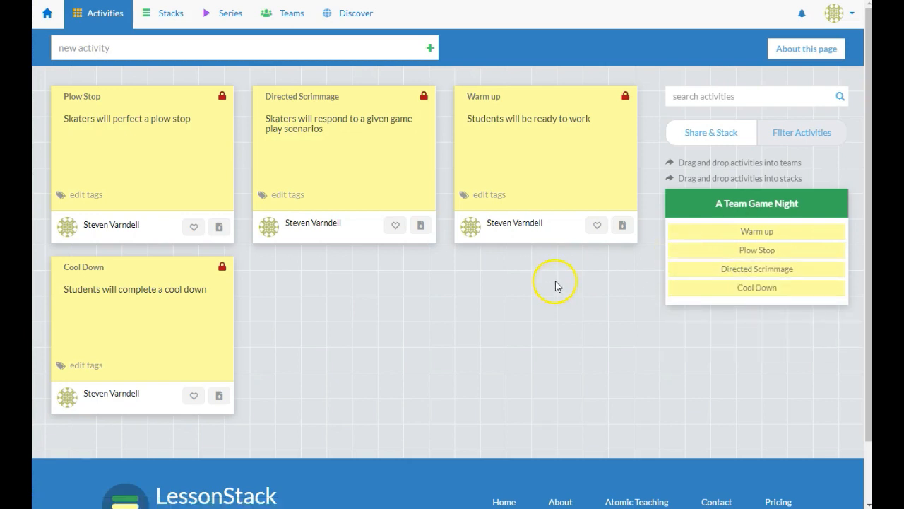
In the A Team Game Night stack, set Plow Stop's duration to 10 mins
click(149, 20)
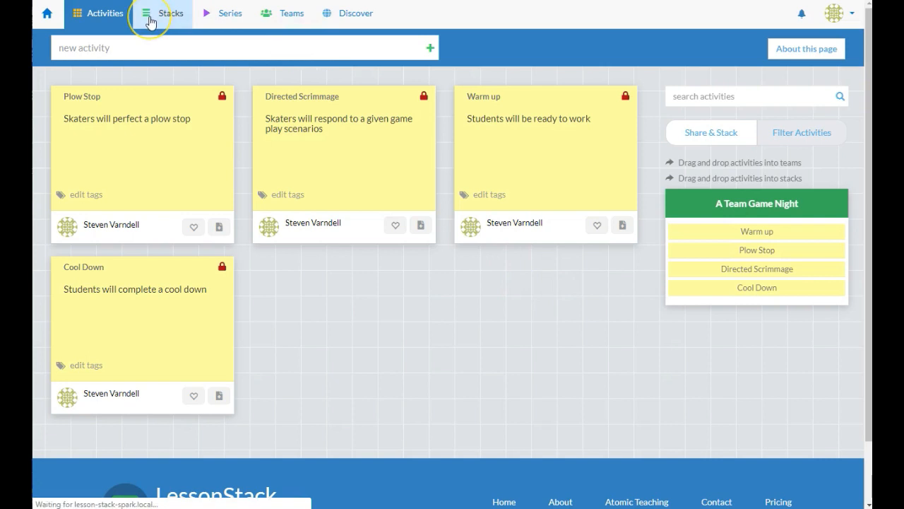
click(163, 102)
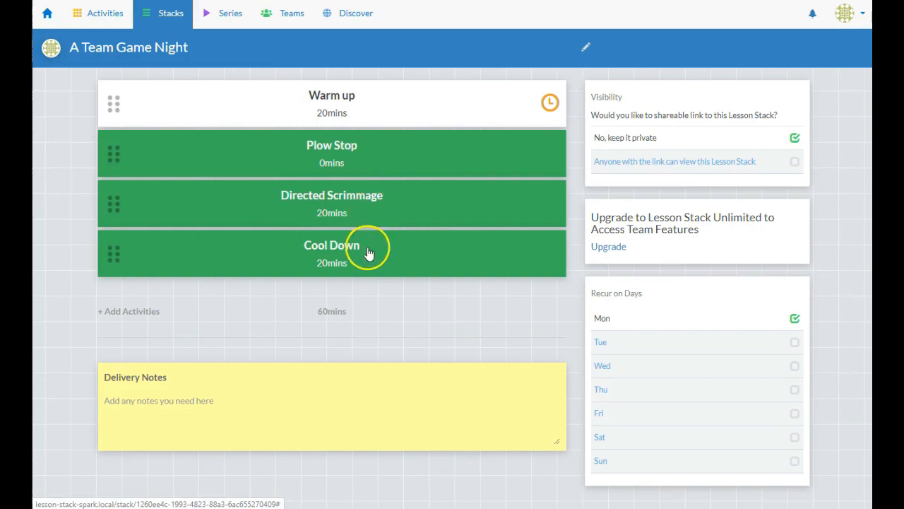
click(346, 148)
click(608, 56)
text(10)
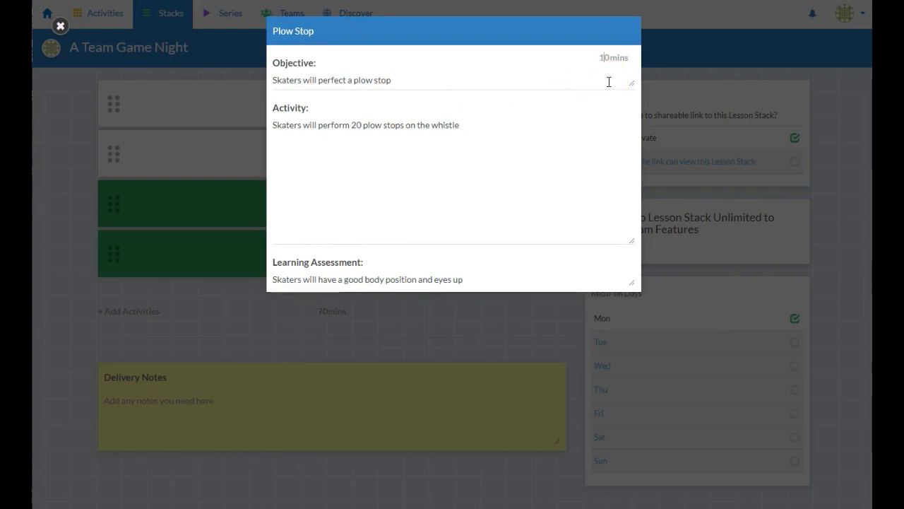
click(232, 162)
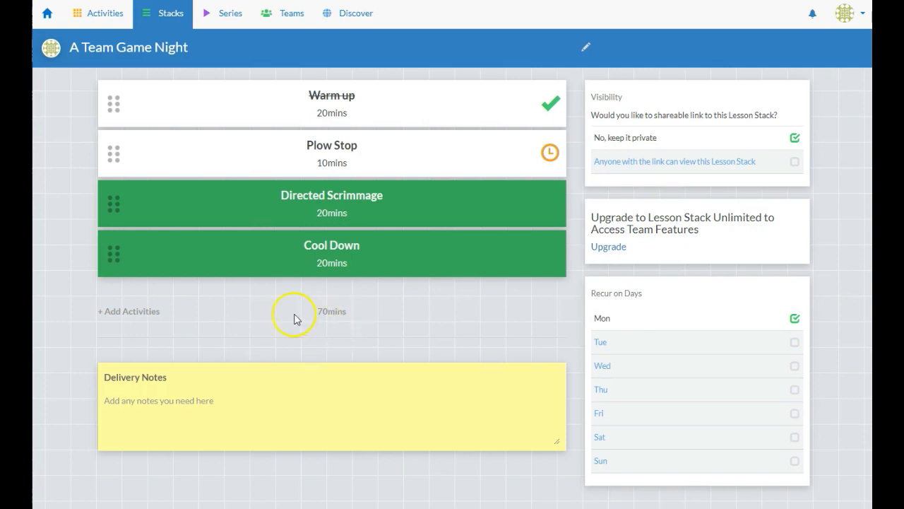
Set Cool Down and Warm up to 10 mins each, bringing the total to 50 mins
click(336, 274)
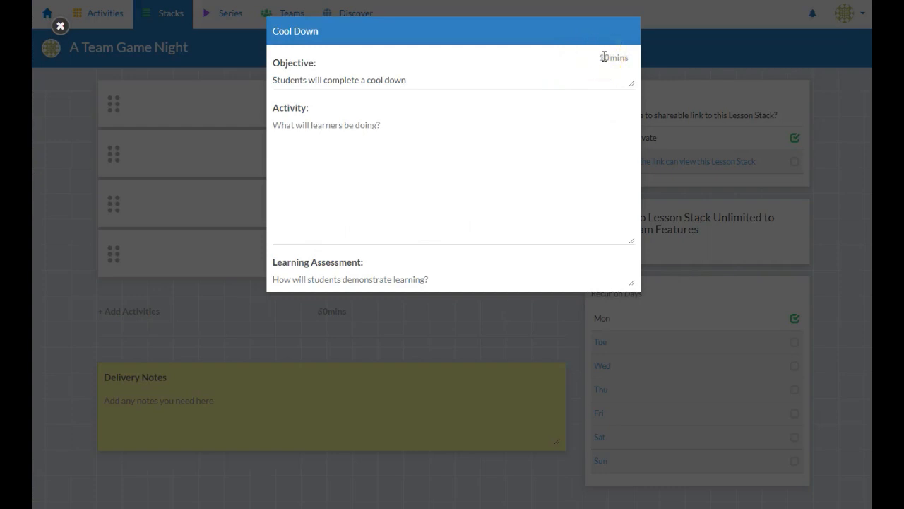
click(365, 332)
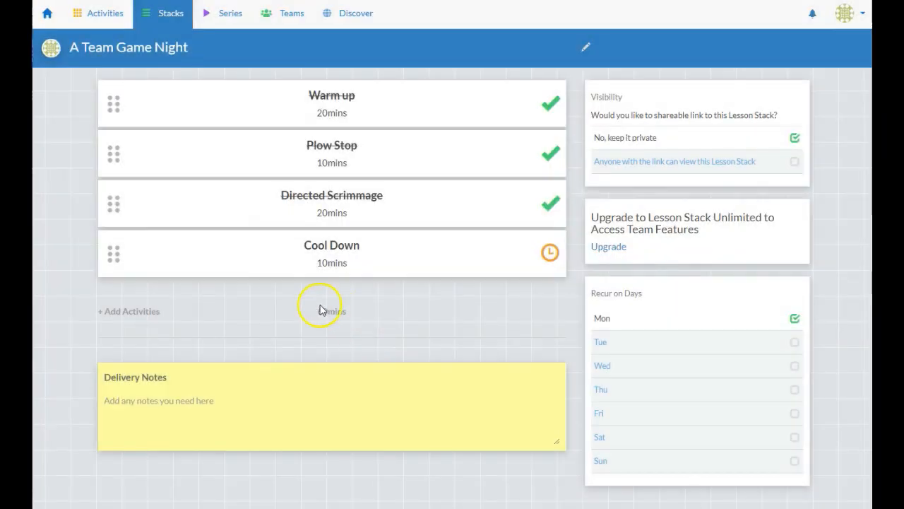
click(329, 98)
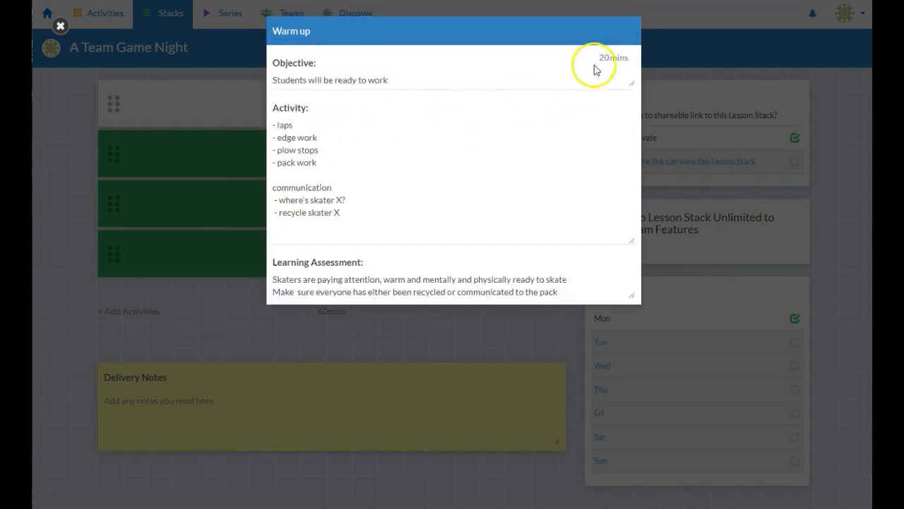
drag(600, 60, 609, 59)
text(1)
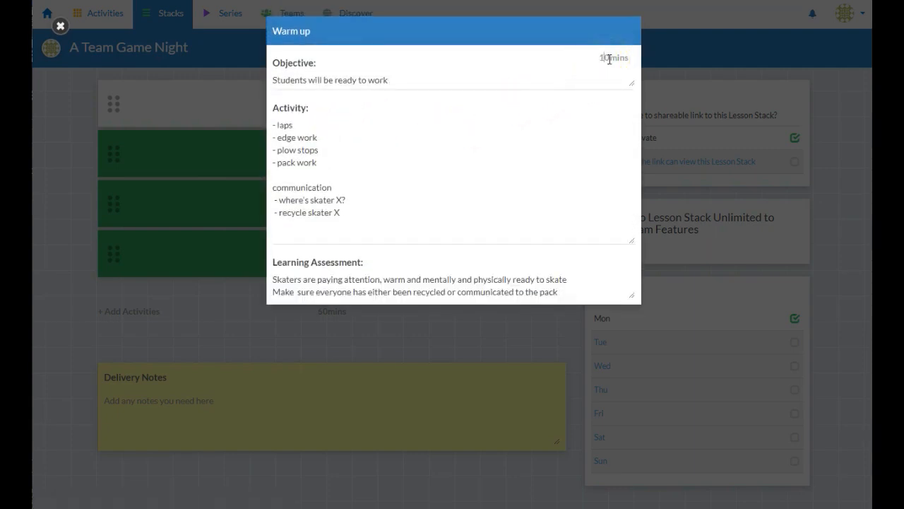
click(387, 321)
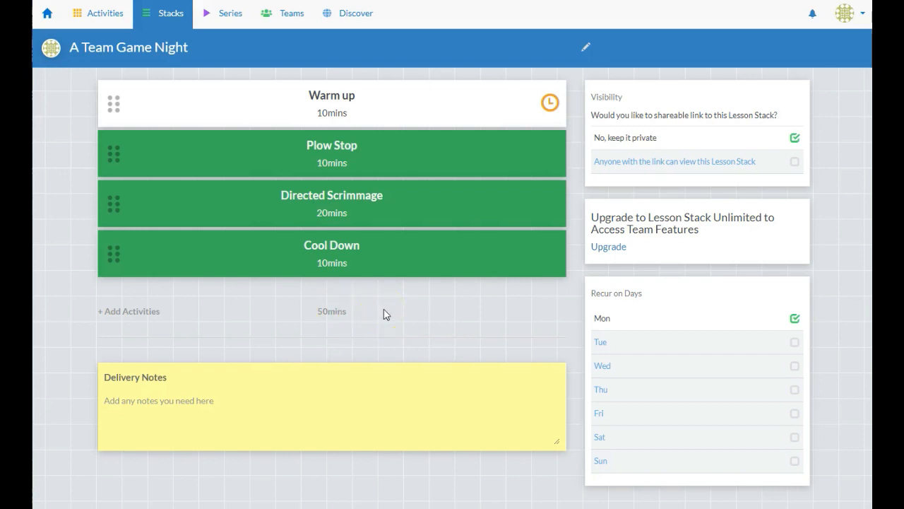
Check off Warm up, Plow Stop and Directed Scrimmage, then uncheck the last two
click(528, 159)
click(535, 214)
click(535, 245)
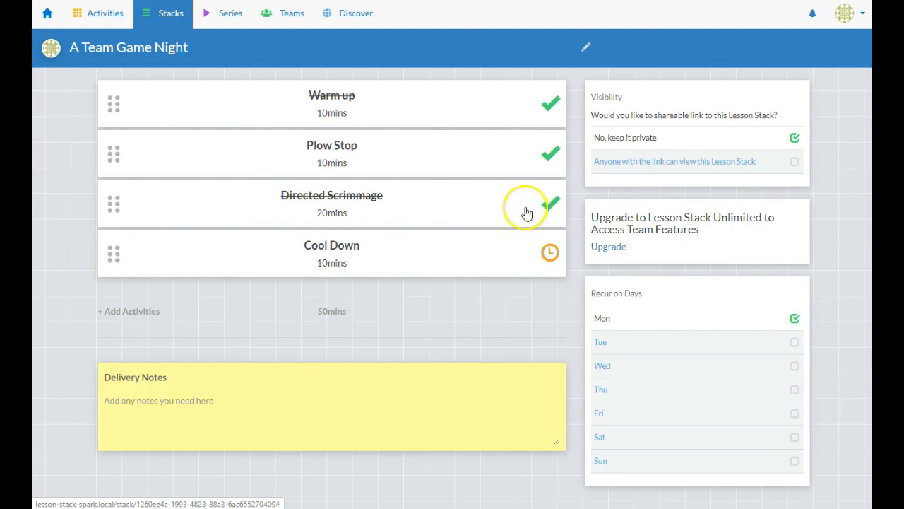
click(526, 212)
click(521, 157)
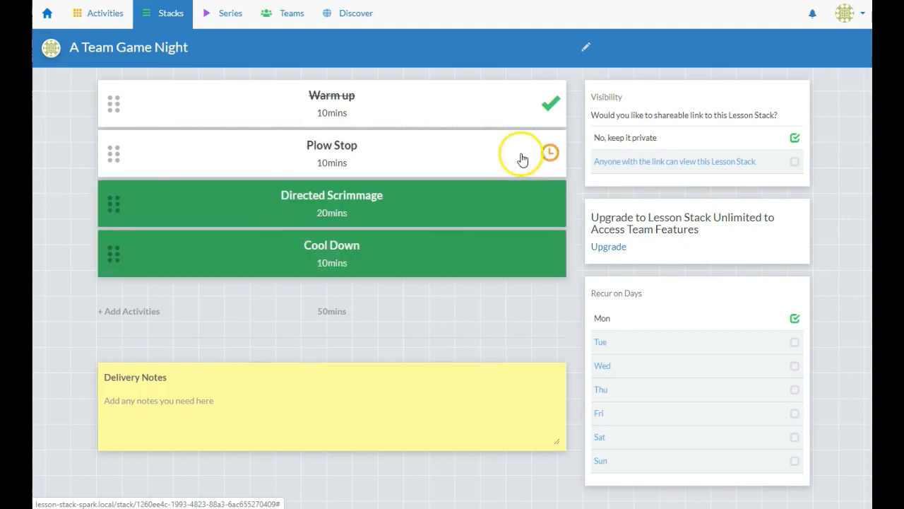
Check off Plow Stop and add a jammer reminder line to Directed Scrimmage's activity notes
click(495, 214)
click(367, 200)
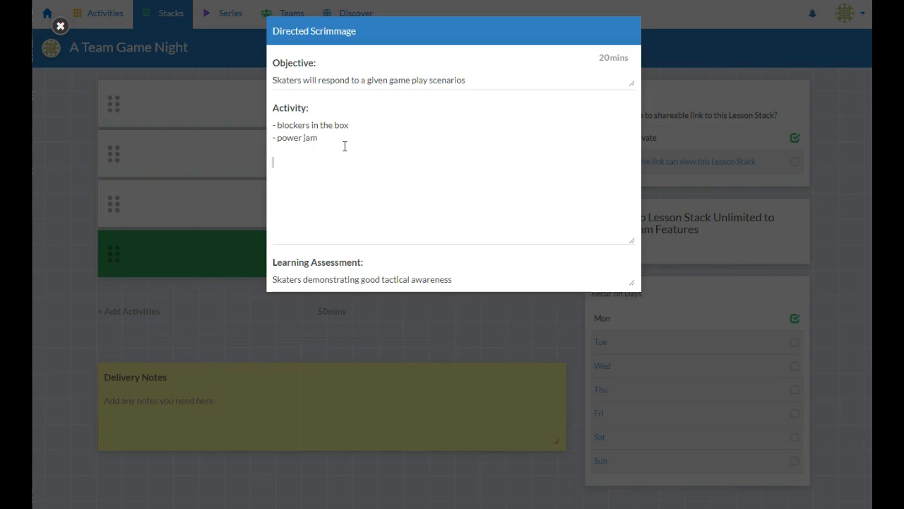
key(Return)
key(Return)
text(Remember! ficus on catvching the )
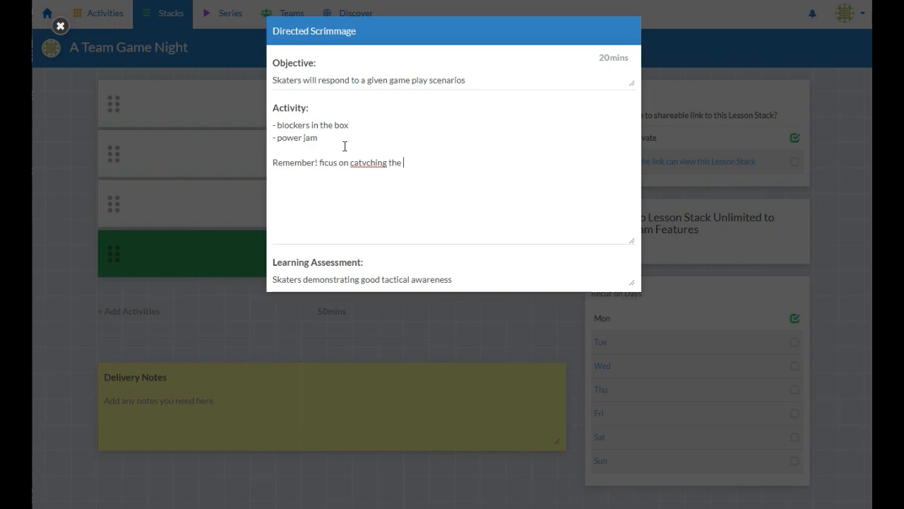
text(jammer when she comes out of tghe box)
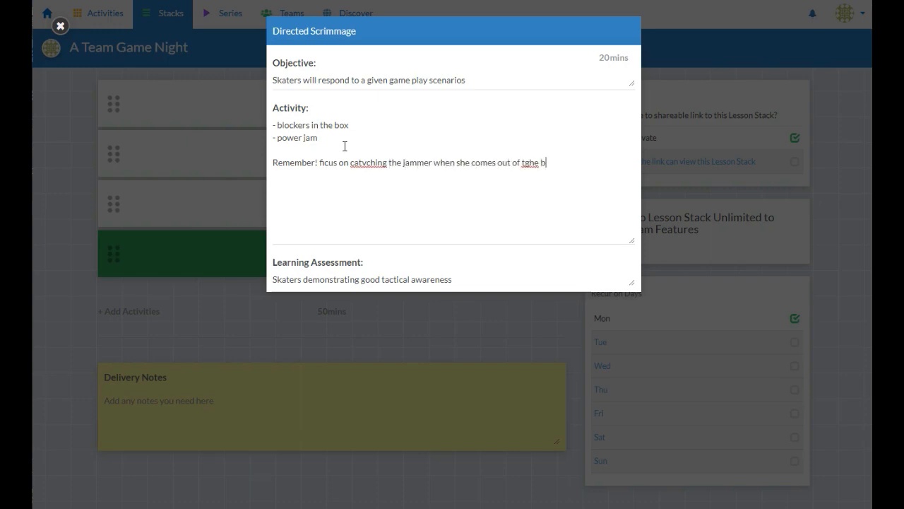
Correct the reminder's typos so it reads 'focus on catching the jammer... out of the box'
key(Left)
key(Left)
key(Left)
key(Left)
key(Left)
key(Left)
key(BackSpace)
key(BackSpace)
key(Left)
key(Left)
key(Left)
key(Left)
key(Left)
key(BackSpace)
text(o)
click(471, 198)
Close Directed Scrimmage keeping its new note, then view and close Plow Stop's details
click(561, 162)
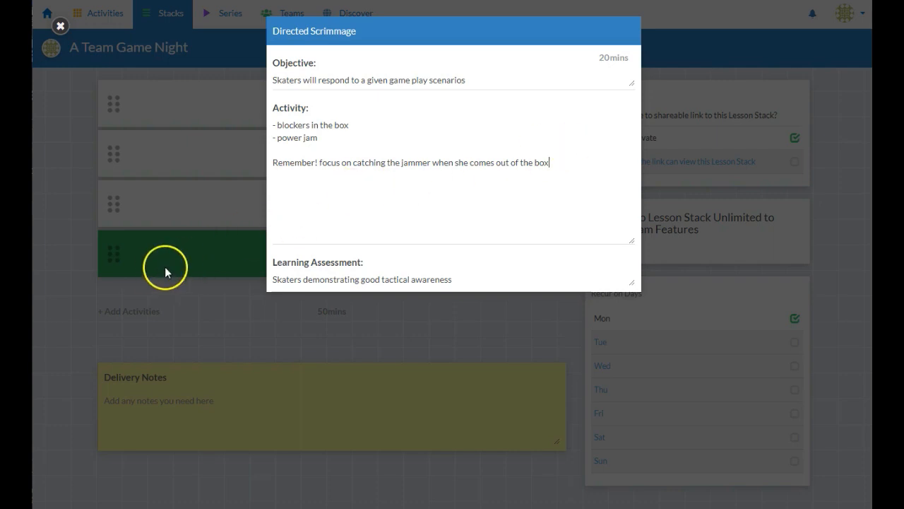
click(61, 287)
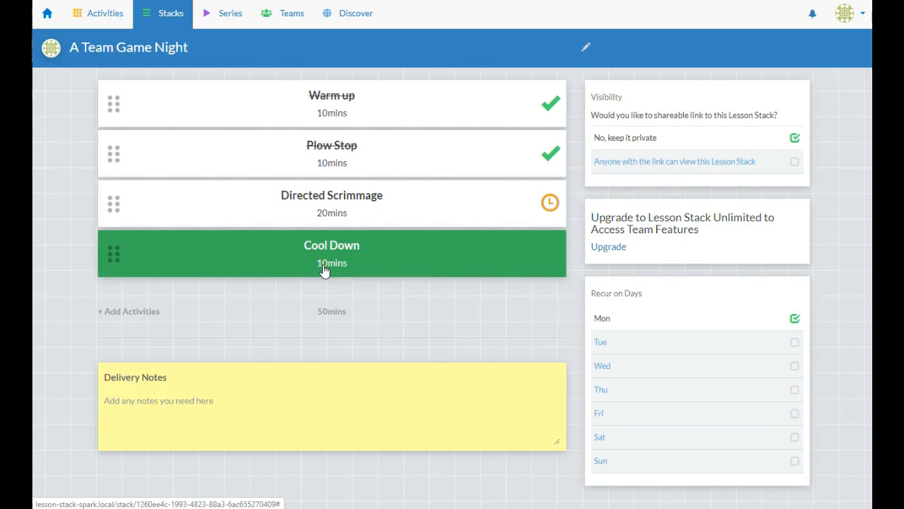
click(329, 164)
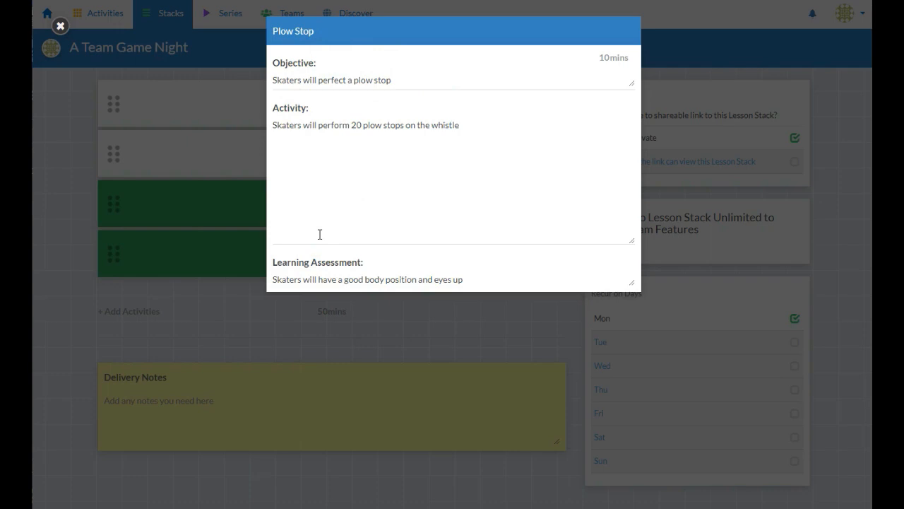
click(52, 236)
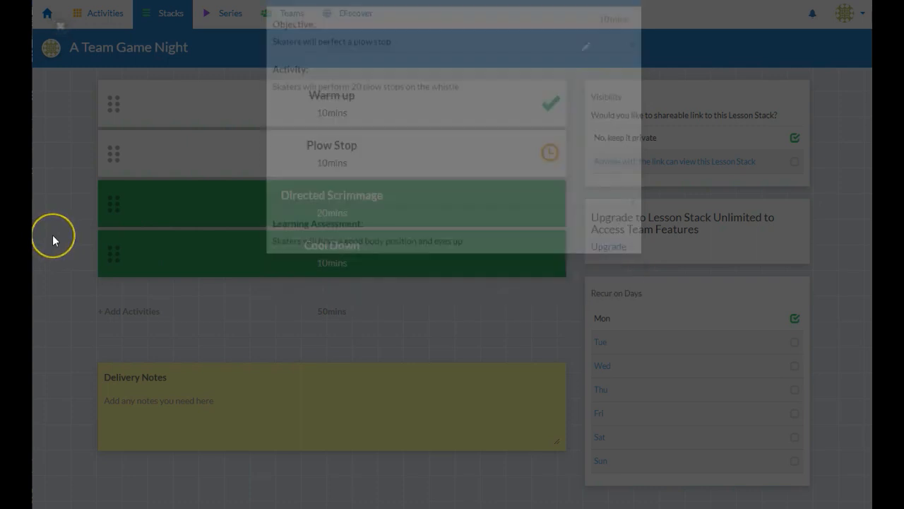
click(330, 215)
Browse the shared activities on Discover, then return to your own Activities list
click(357, 15)
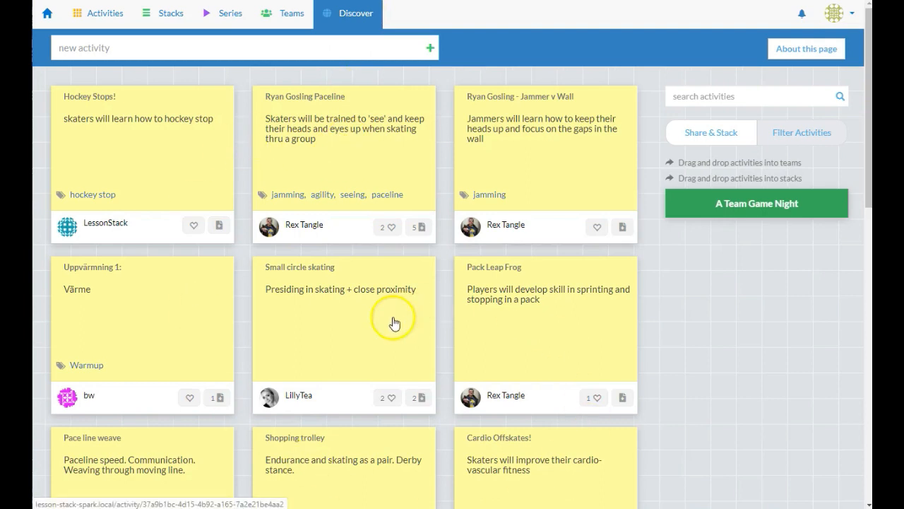
scroll(360, 344, down, 2)
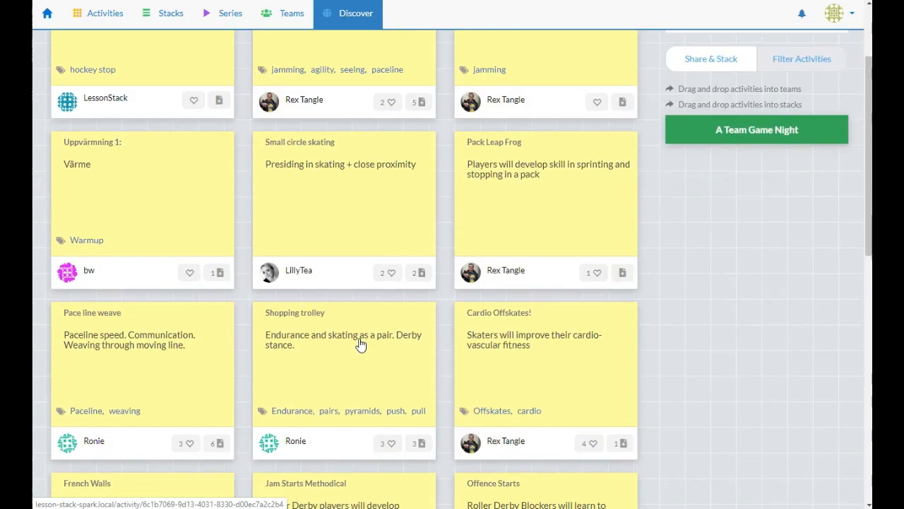
scroll(368, 332, up, 2)
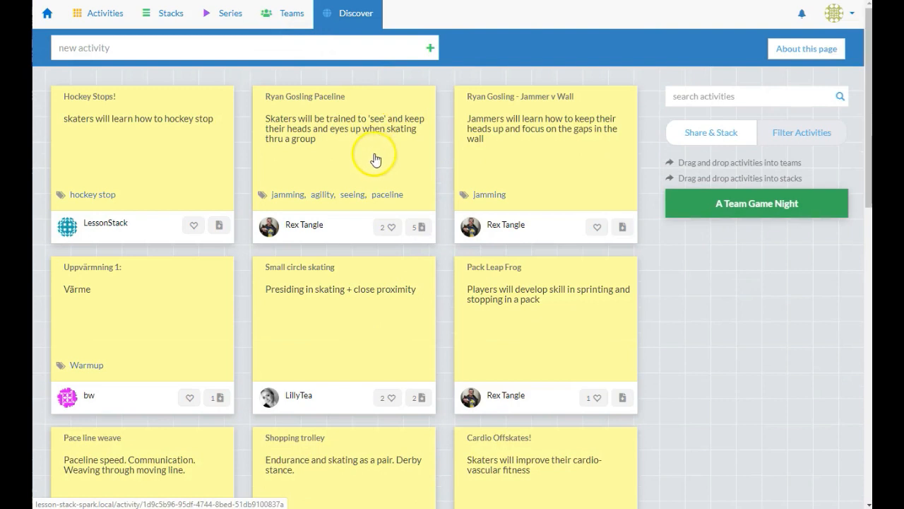
click(101, 17)
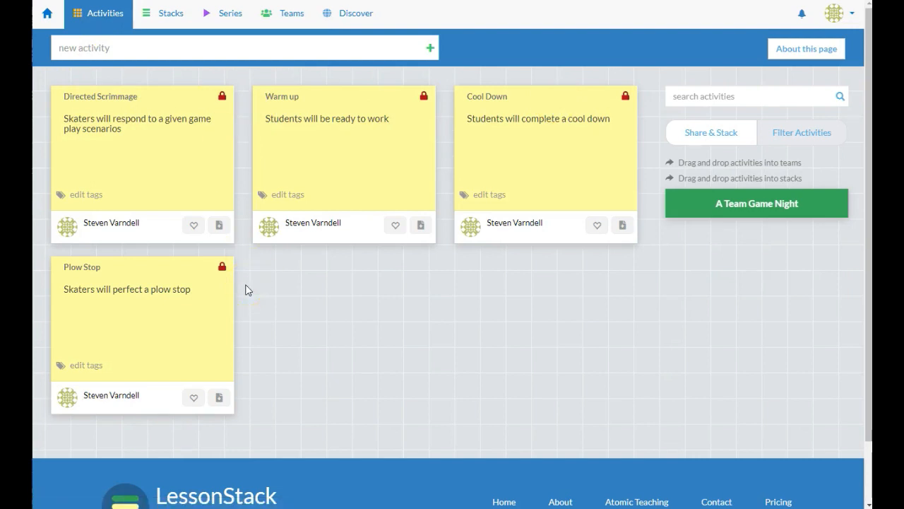
Make Directed Scrimmage visible to anyone, then open the shared Ryan Gosling Paceline drill
click(222, 99)
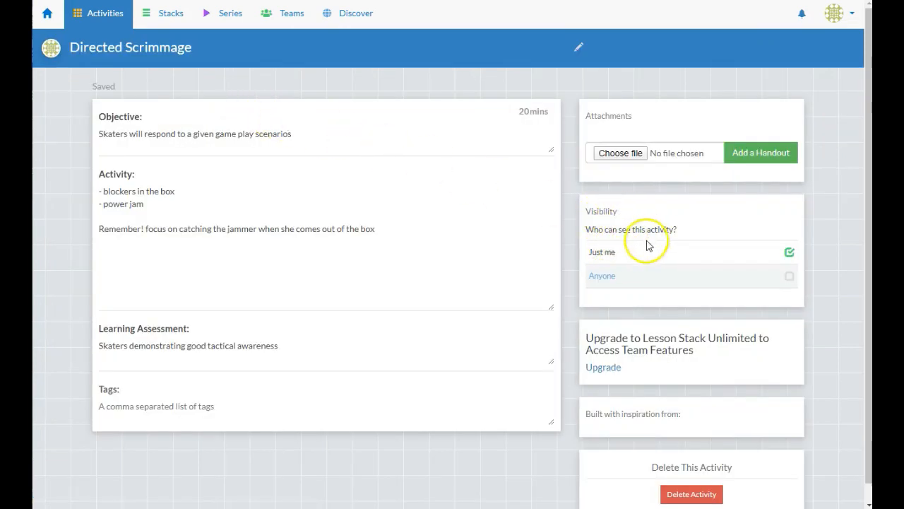
click(788, 277)
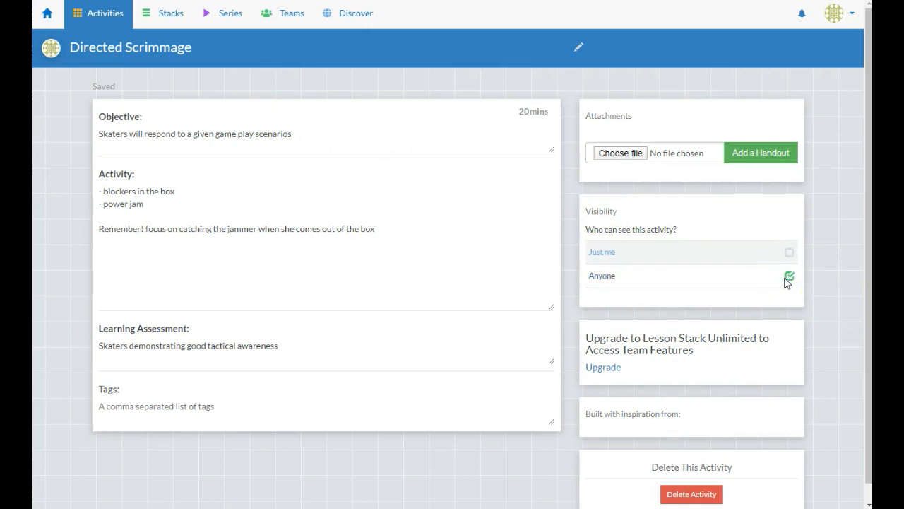
click(341, 20)
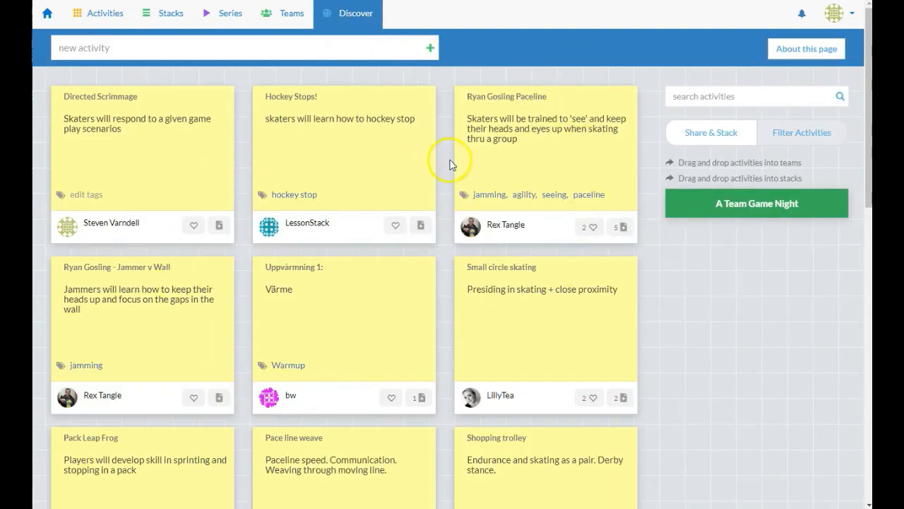
scroll(243, 330, down, 3)
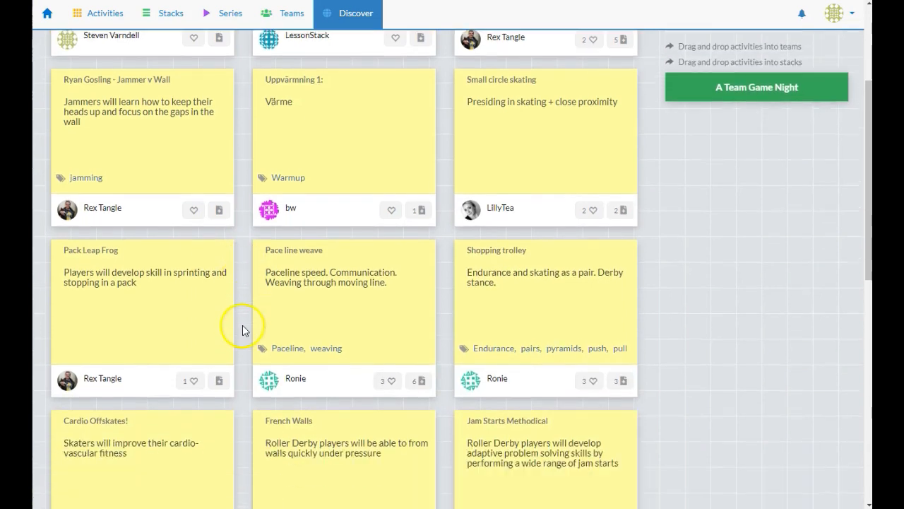
scroll(244, 328, up, 3)
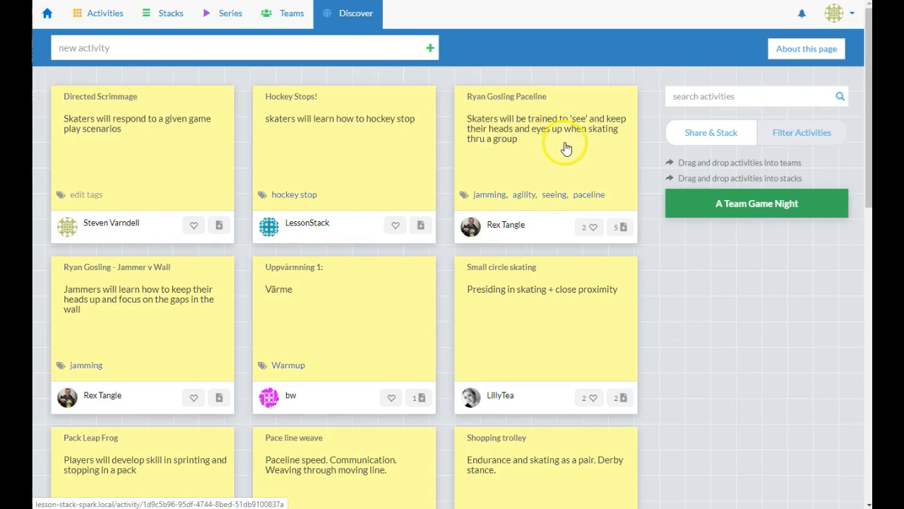
click(524, 145)
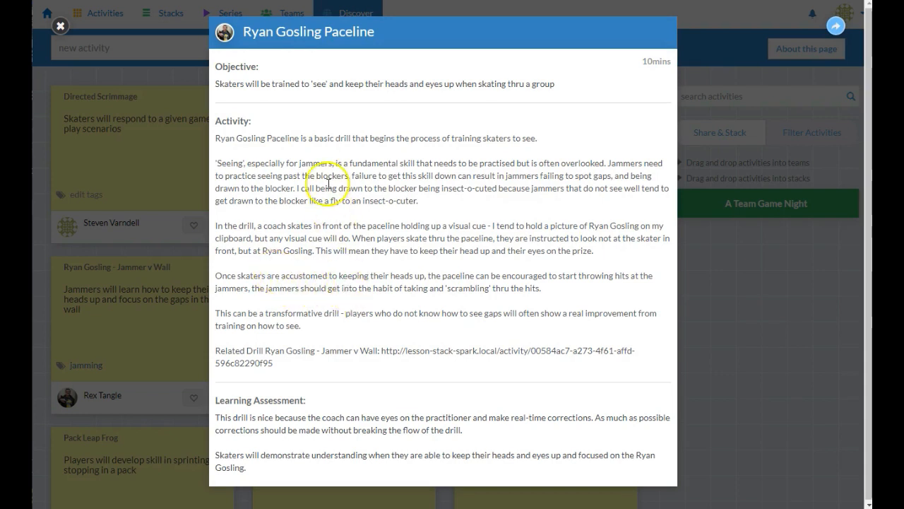
Add Ryan Gosling Paceline to A Team Game Night, placed third just below Plow Stop
click(60, 28)
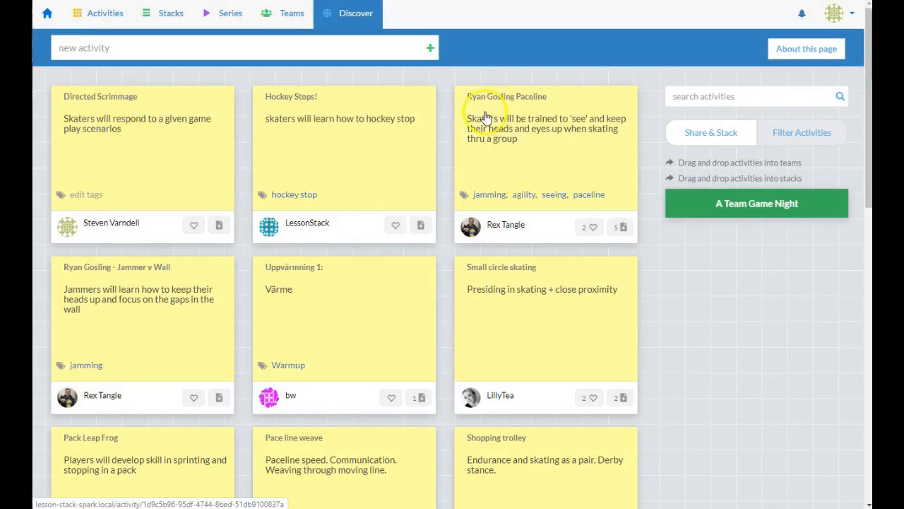
drag(471, 117, 759, 211)
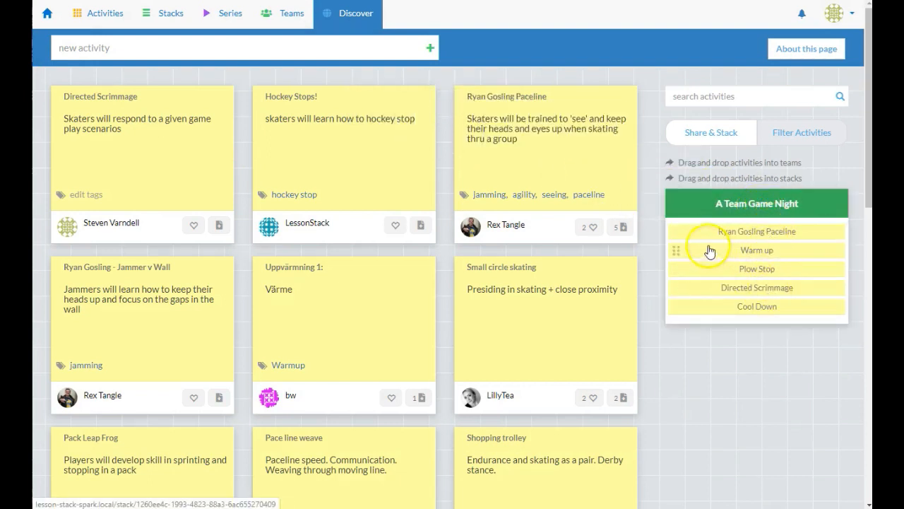
drag(675, 230, 677, 287)
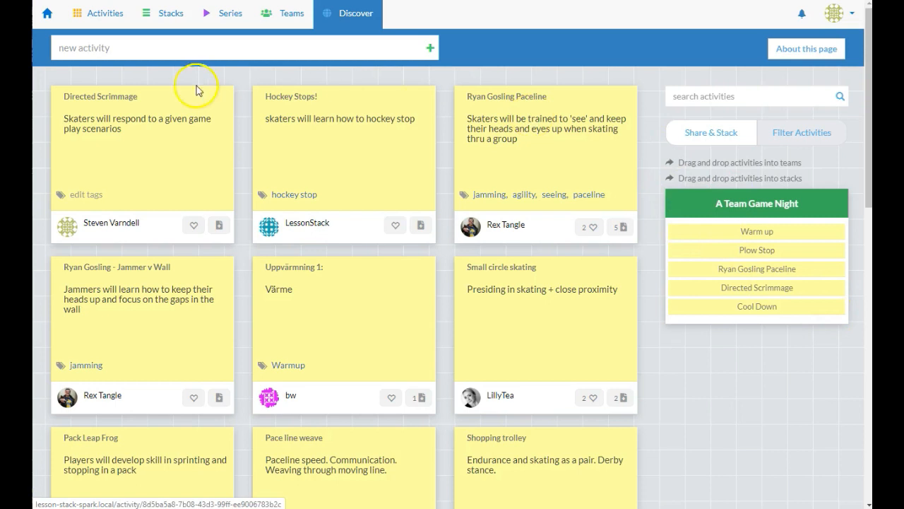
click(47, 20)
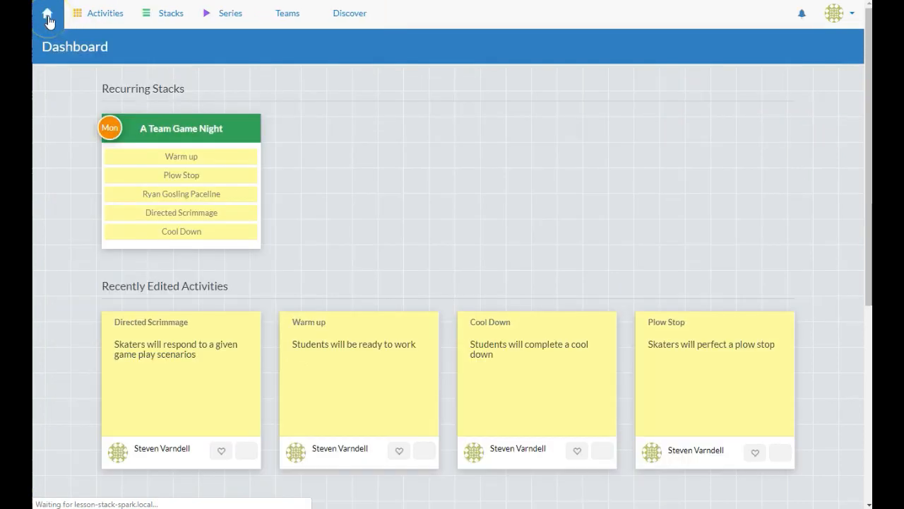
Review Ryan Gosling Paceline inside the A Team Game Night stack, then show your Activities page
click(182, 128)
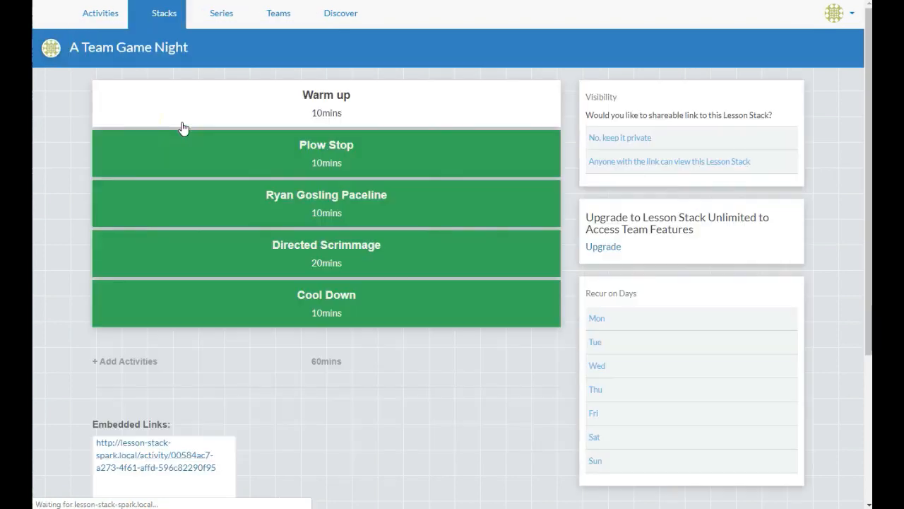
click(351, 202)
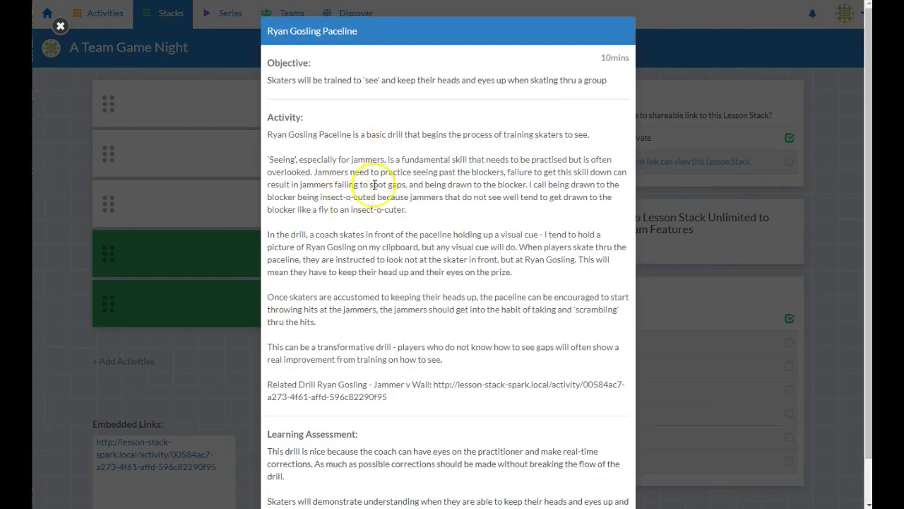
click(67, 220)
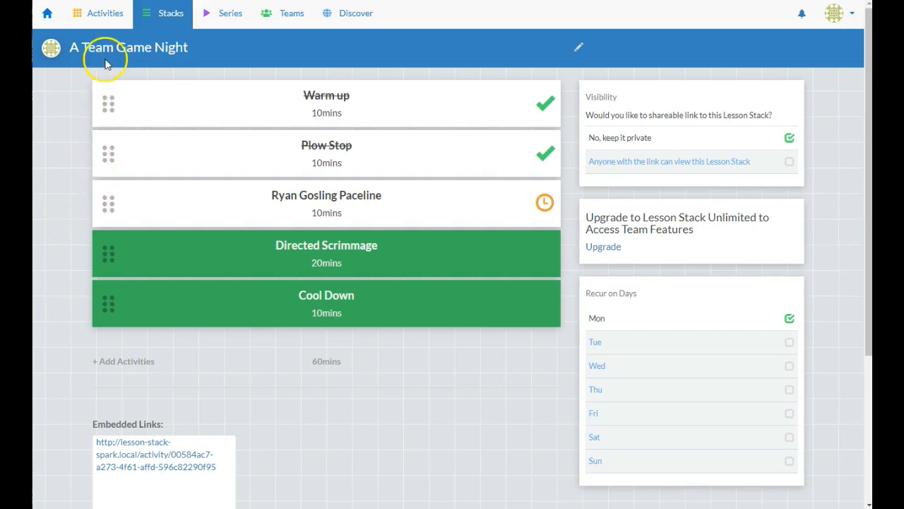
click(99, 19)
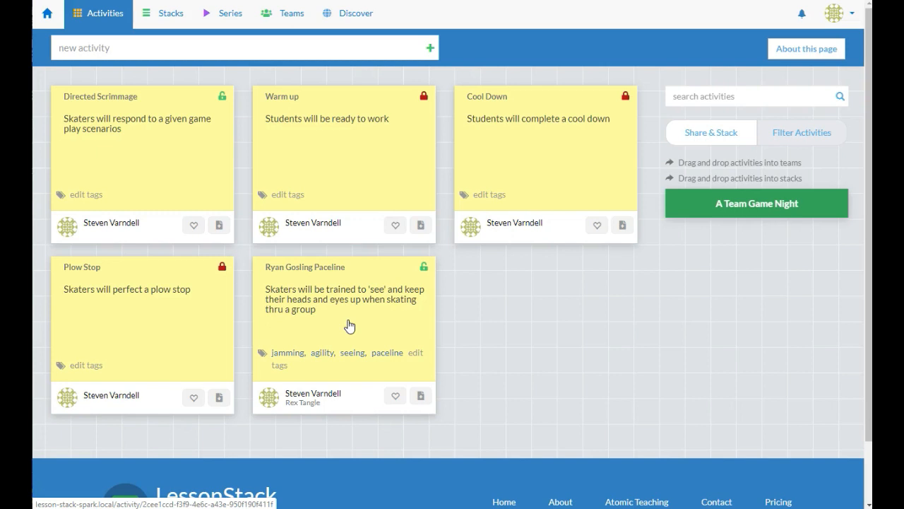
Expand A Team Game Night to show its activities, refresh the list, and return to the Dashboard
click(706, 209)
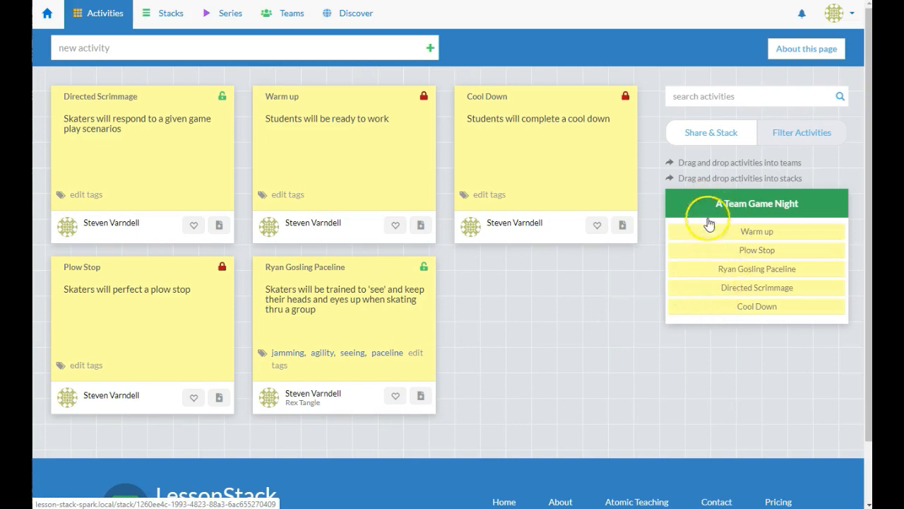
click(83, 30)
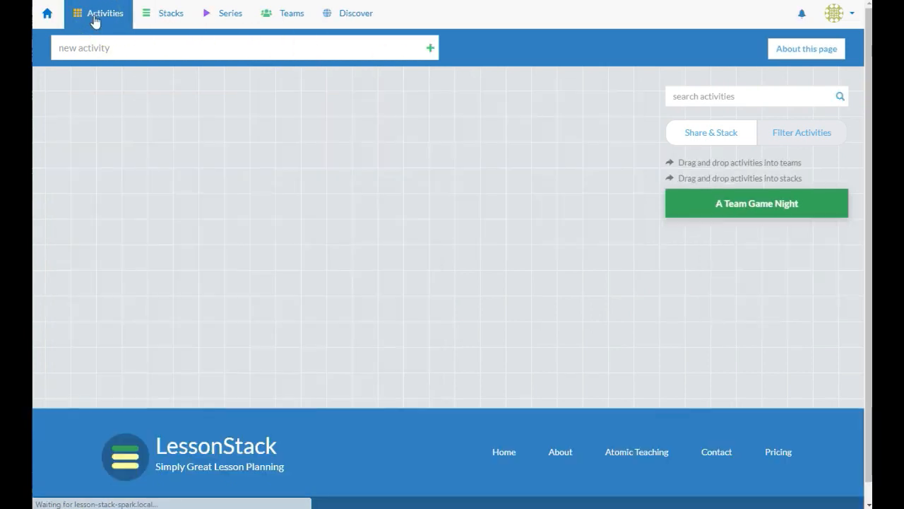
click(46, 15)
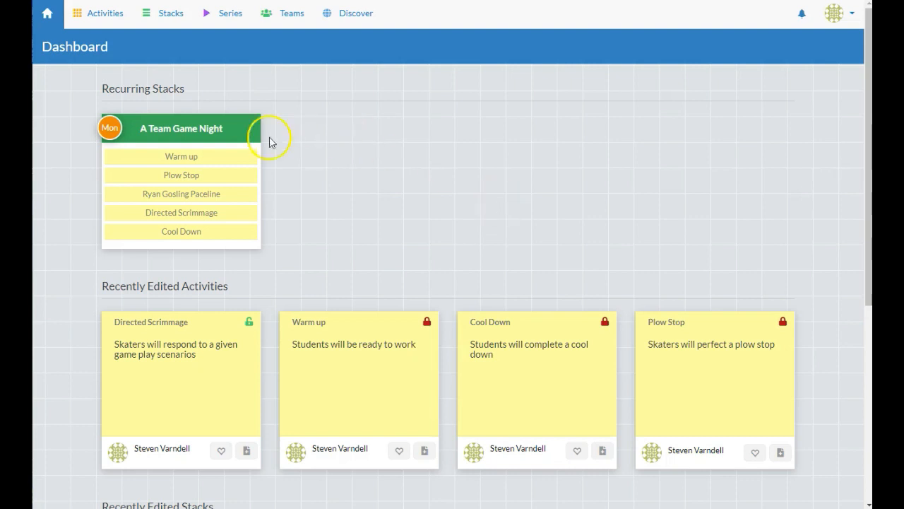
Set A Team Game Night to 'Anyone with the link can view' and select its share URL
click(221, 131)
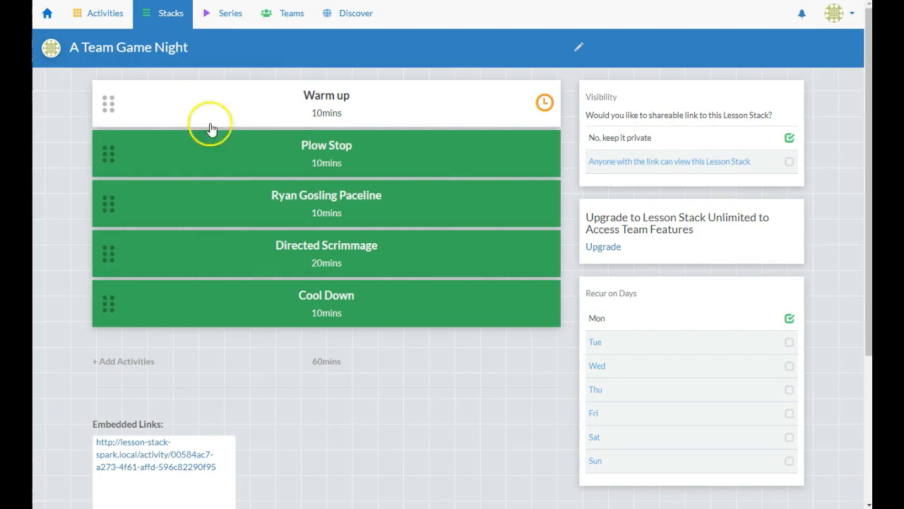
click(775, 167)
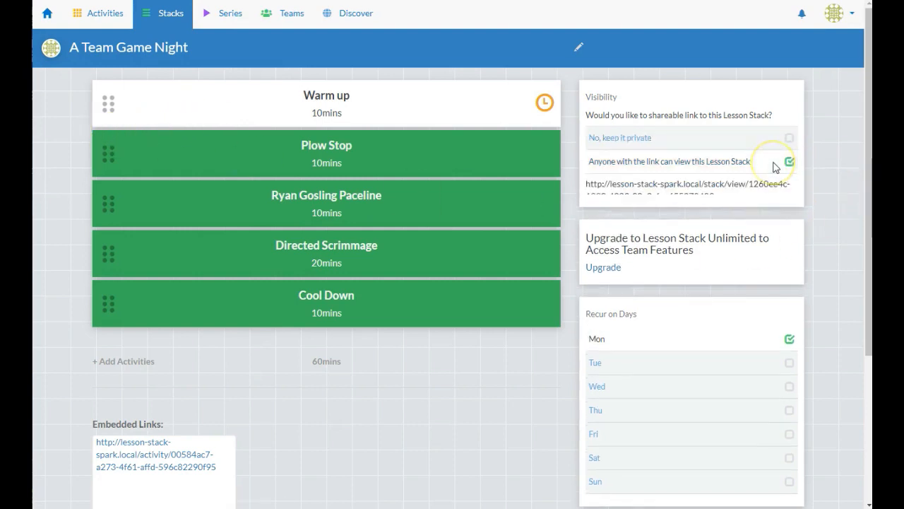
triple_click(622, 187)
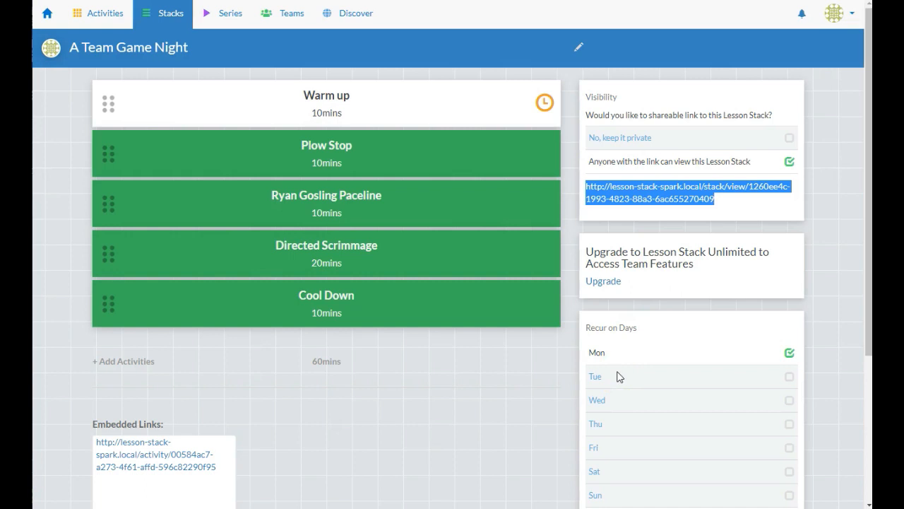
Mark Warm up, Plow Stop and Ryan Gosling Paceline as done
click(545, 156)
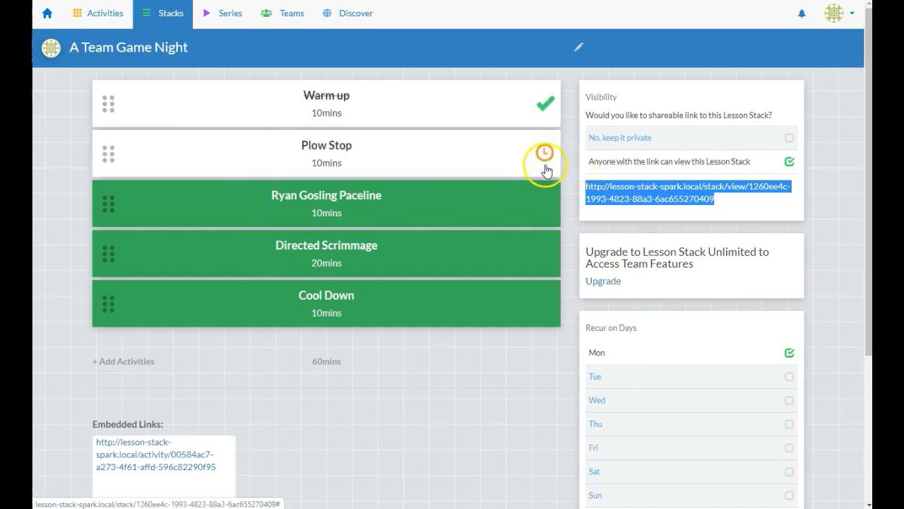
click(534, 207)
click(541, 254)
Undo the later check-offs so only Warm up is done and Plow Stop is current again
click(536, 267)
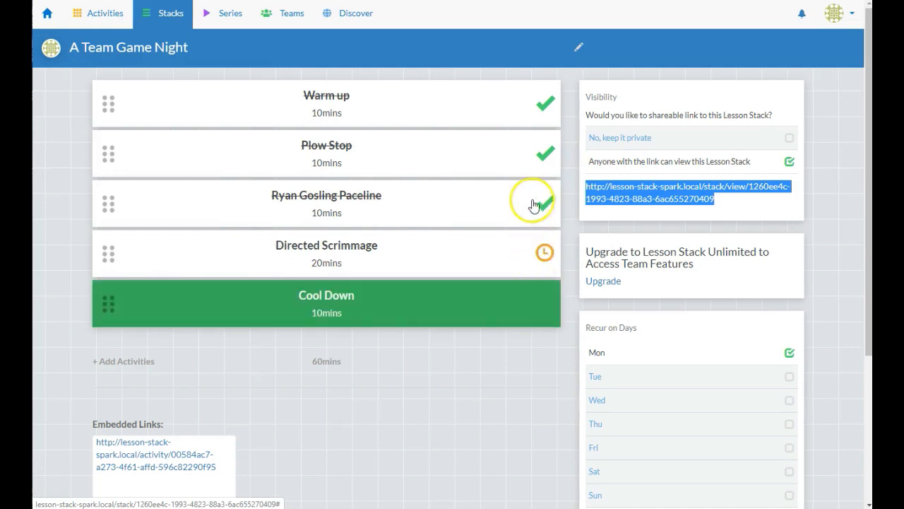
click(531, 201)
click(529, 164)
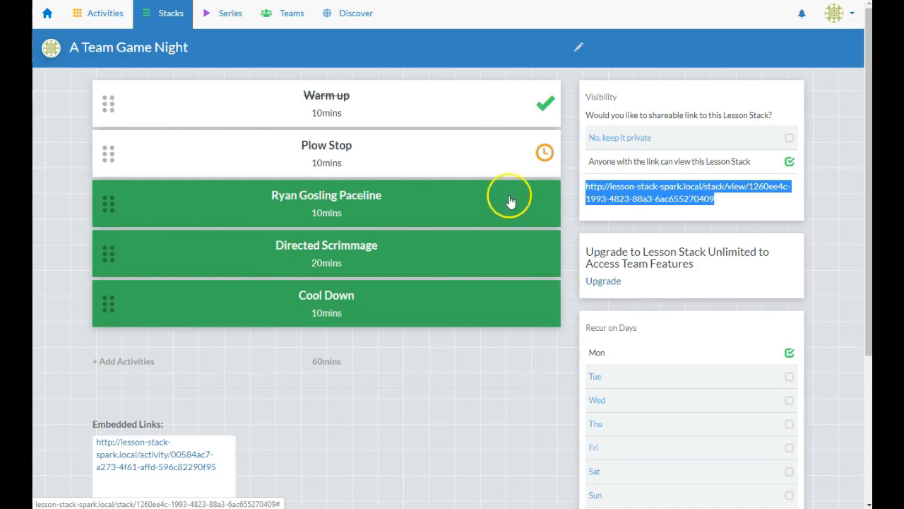
View Ryan Gosling Paceline's details, a 10-minute heads-up drill, then close the modal
click(366, 199)
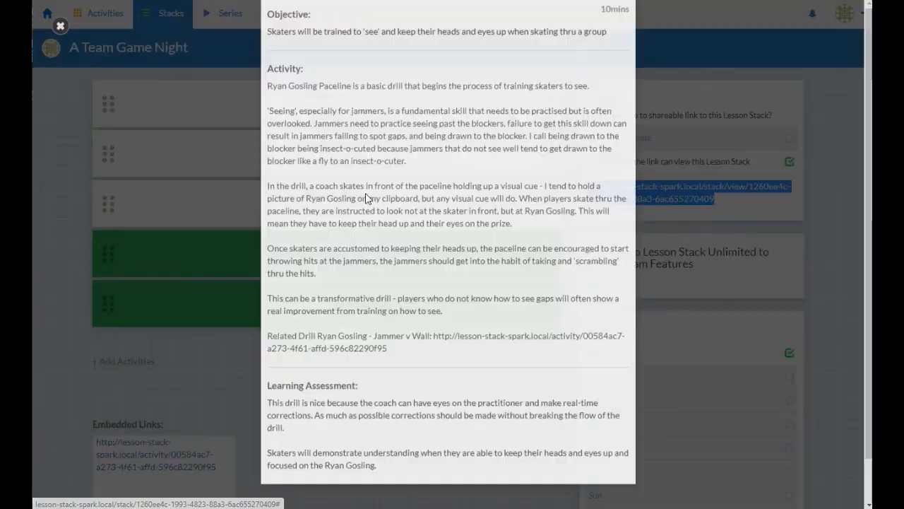
scroll(355, 182, down, 1)
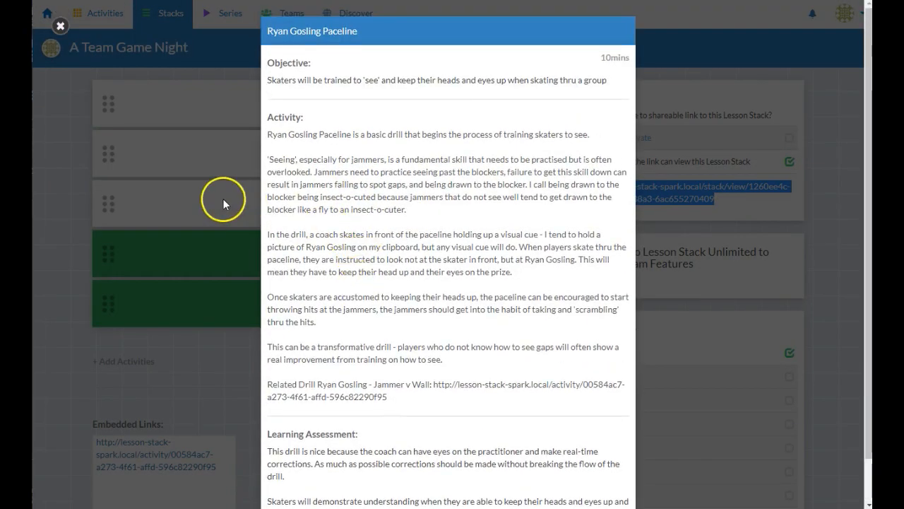
click(222, 199)
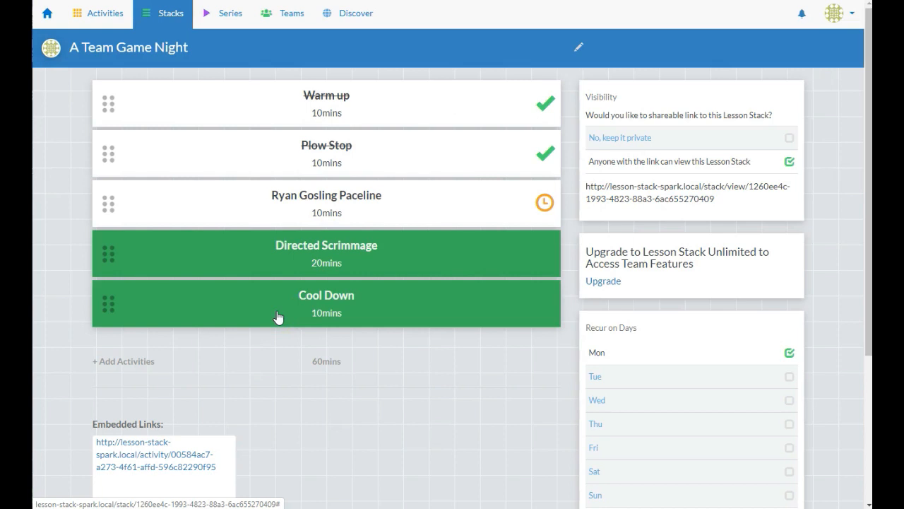
Review Teams pricing, then go to the account's Subscription page offering LessonStack Pro at $5.99
click(288, 14)
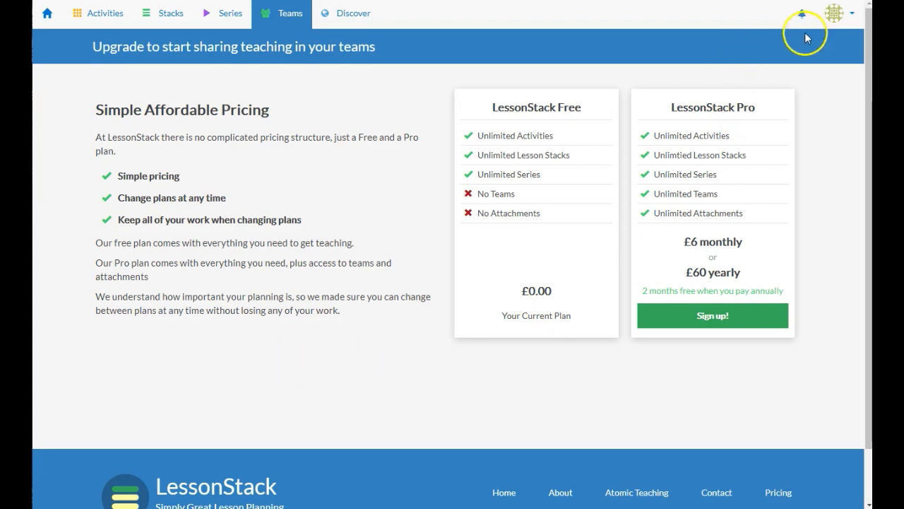
click(841, 23)
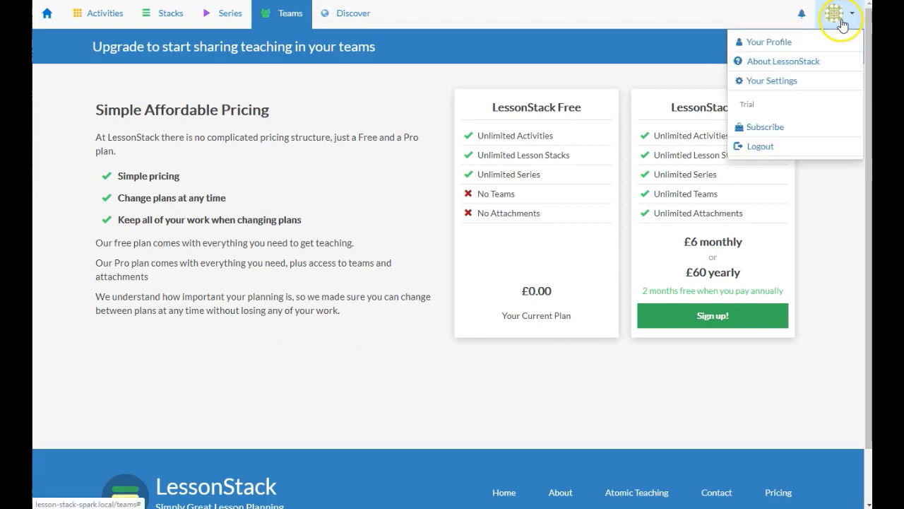
click(777, 132)
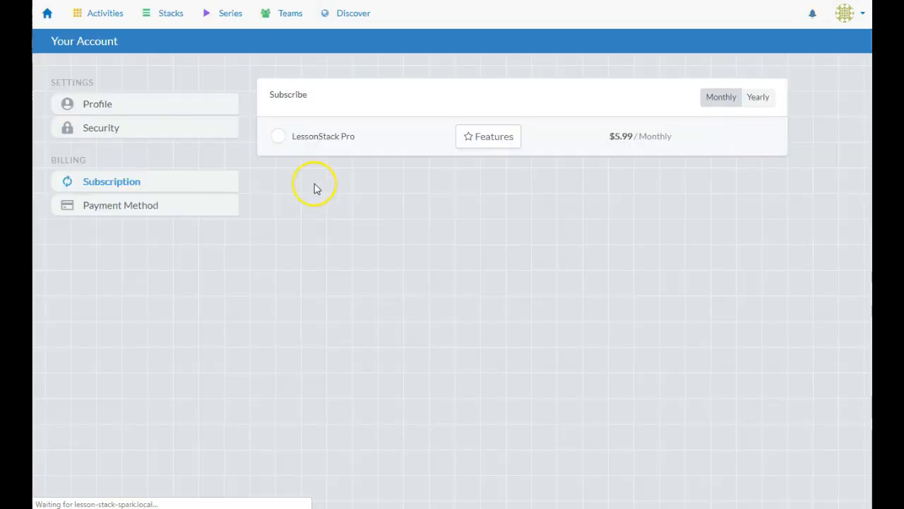
Subscribe to LessonStack Pro monthly at $5.99 using the payment card details
click(279, 137)
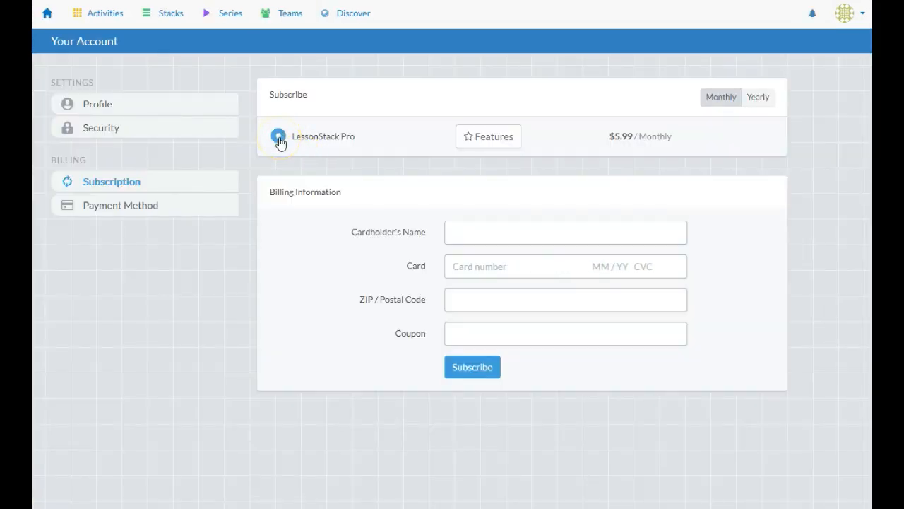
click(474, 266)
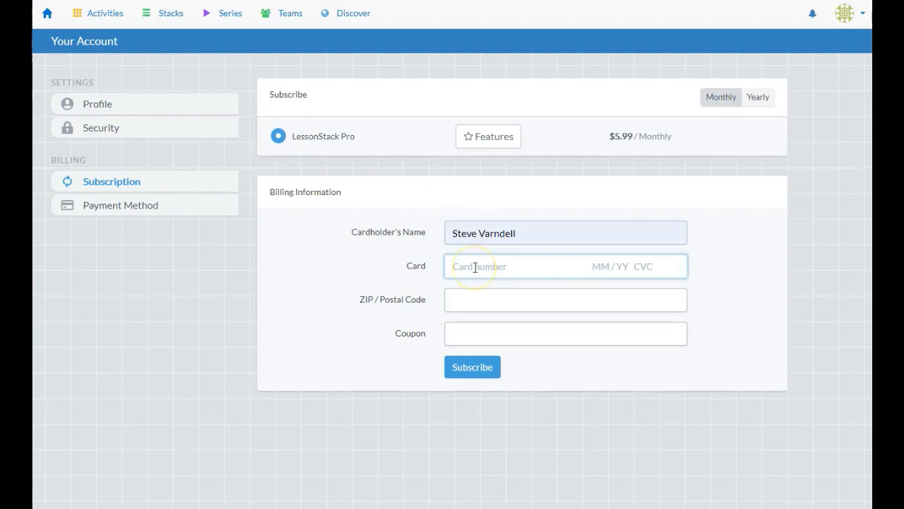
text(4)
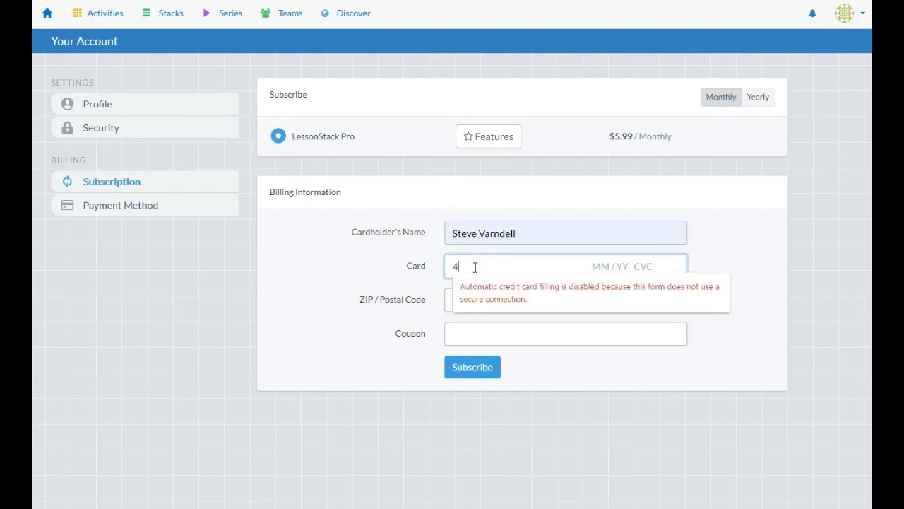
text(111 1111 111)
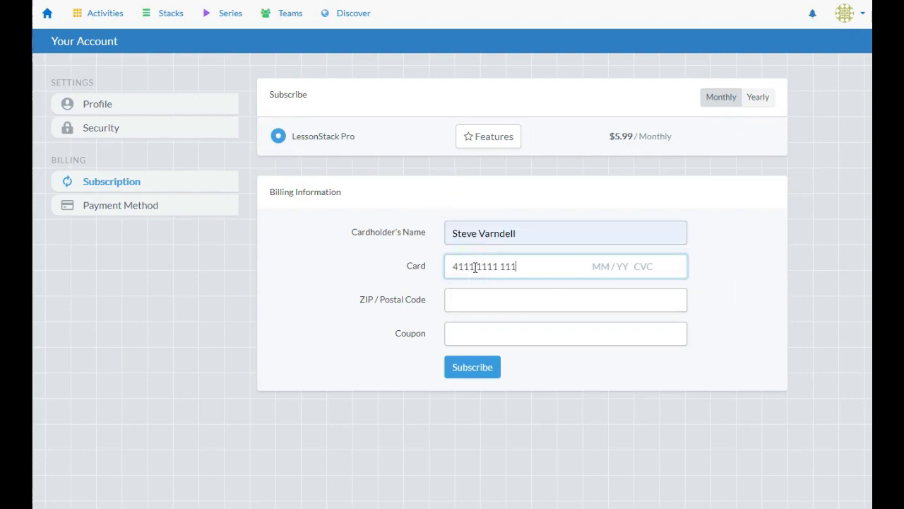
text(1 1111 12 / 22 111)
click(466, 366)
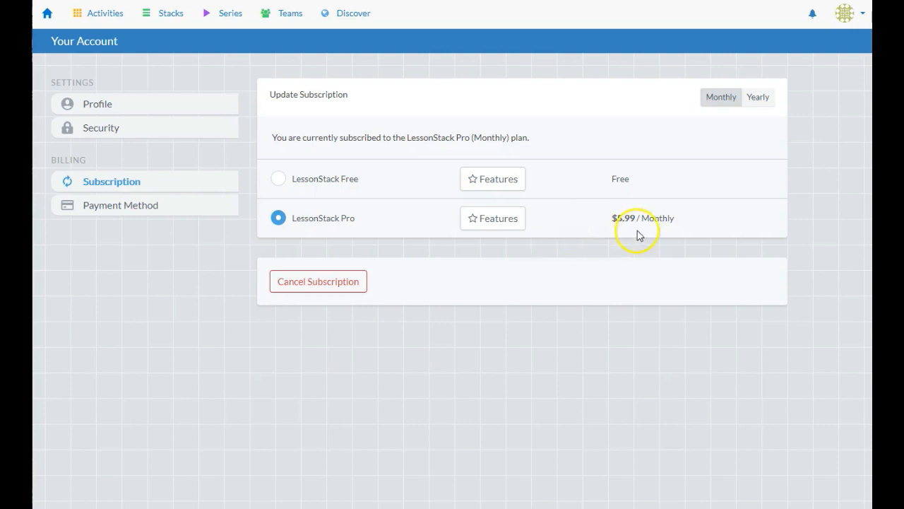
Create a new team named 'Blitz Rollers', correcting a typo in the name
click(272, 13)
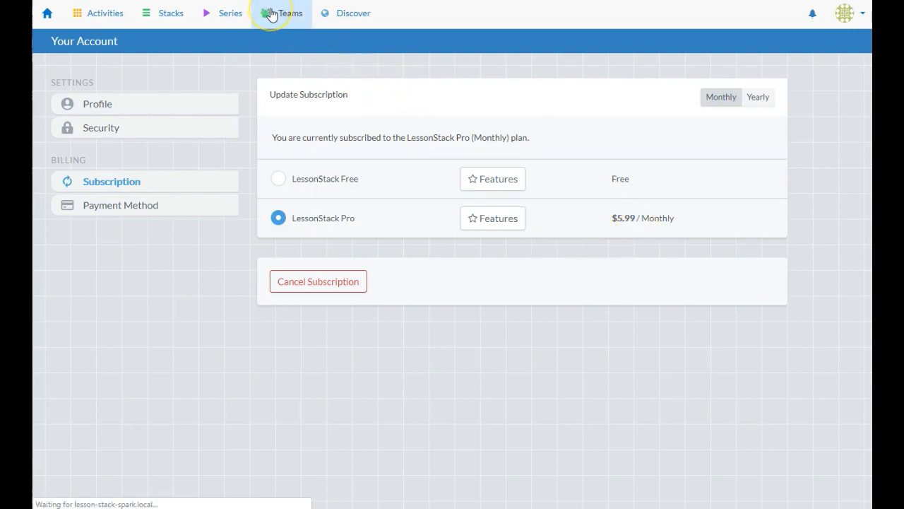
click(248, 45)
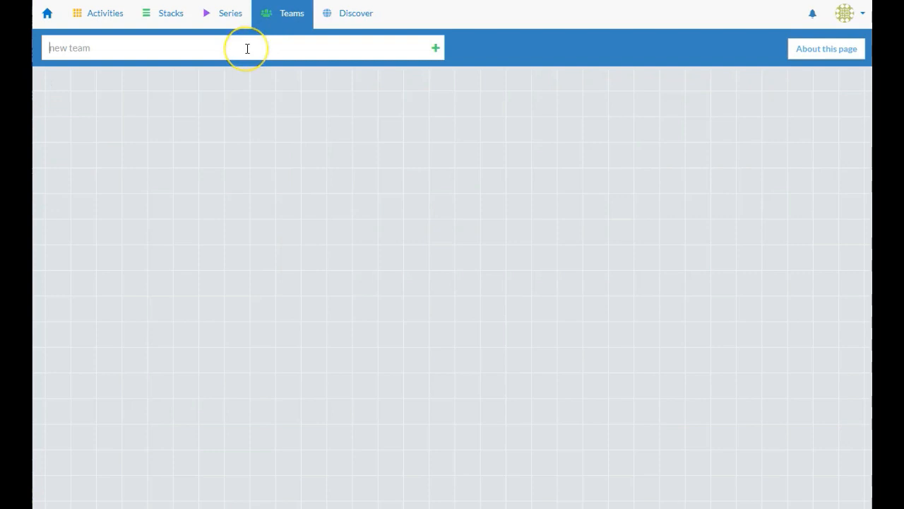
text(Blitz Roillers)
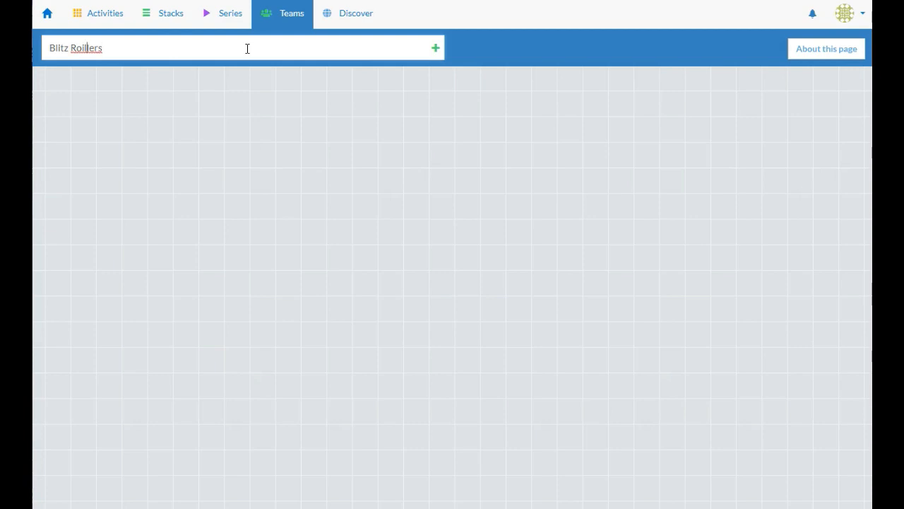
key(BackSpace)
click(439, 51)
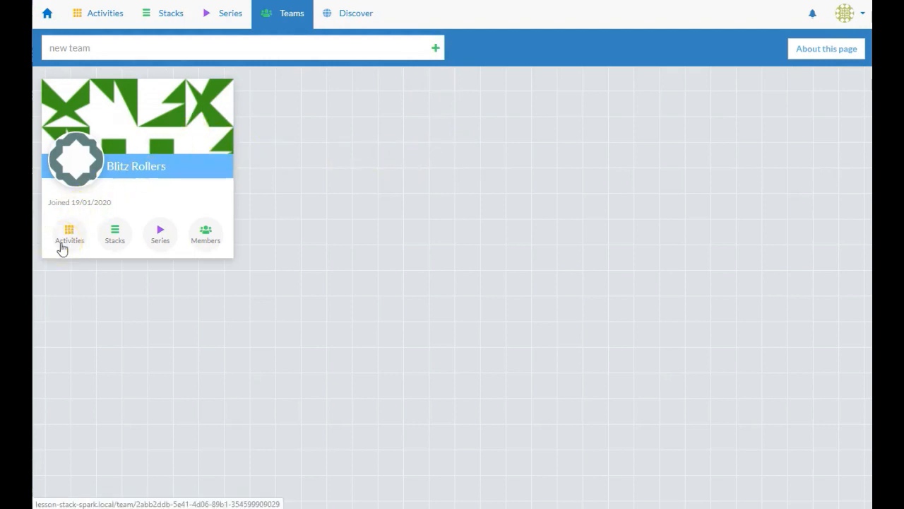
Check the Blitz Rollers team's Members and Activities, then go to your Stacks list
click(215, 245)
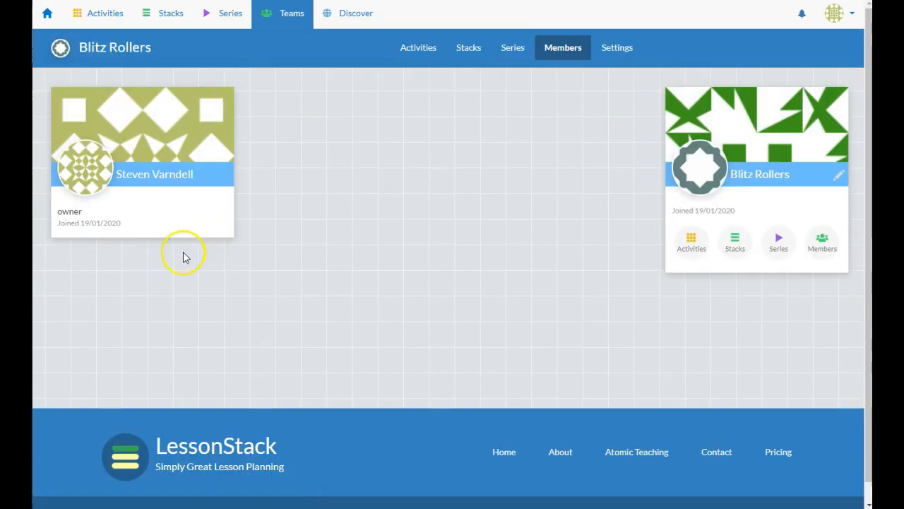
click(413, 54)
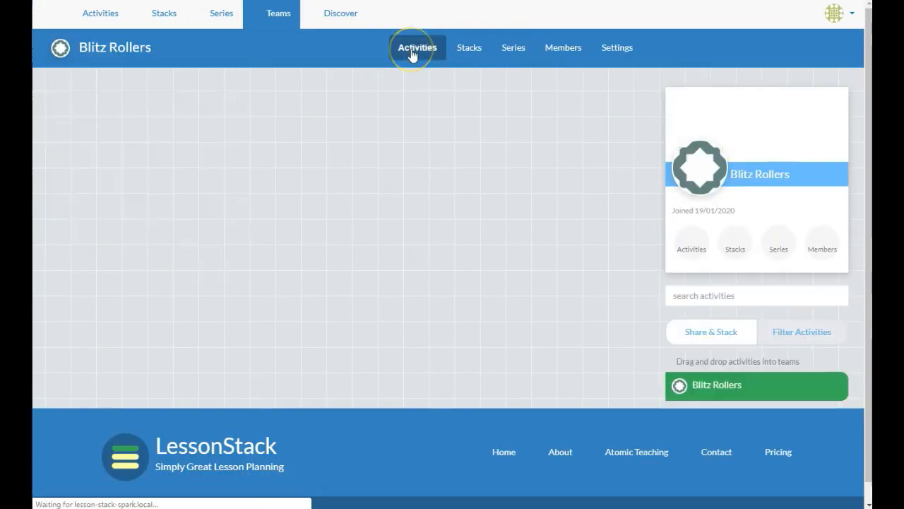
scroll(485, 237, down, 2)
scroll(485, 237, up, 2)
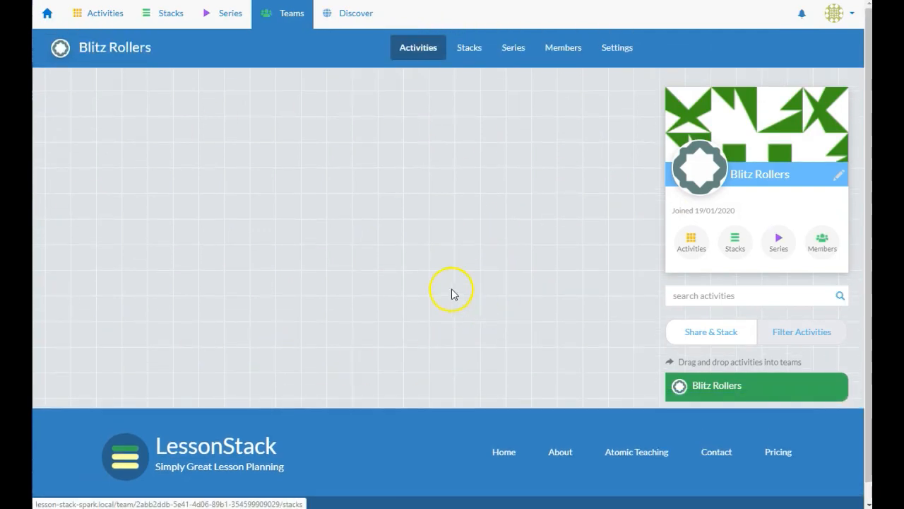
click(154, 16)
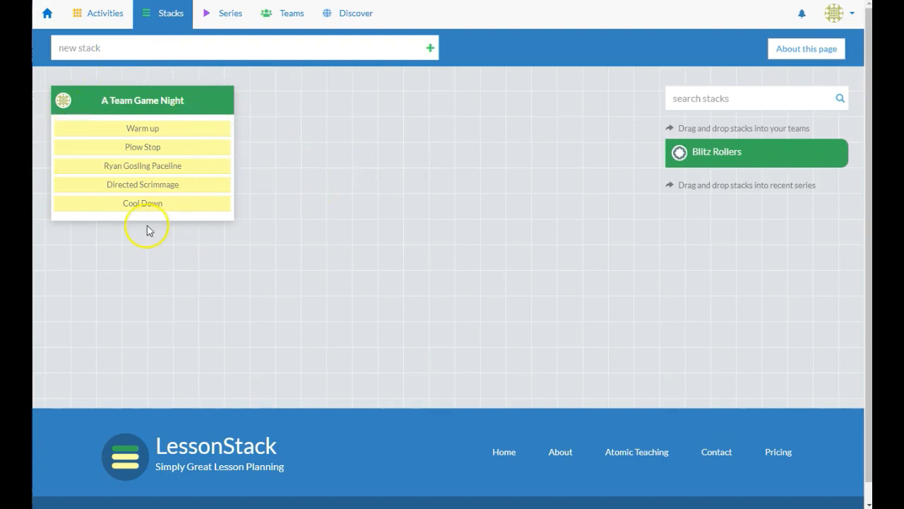
Drag the A Team Game Night stack onto the Blitz Rollers team to share it
drag(121, 97, 732, 162)
Open Blitz Rollers' team activities and confirm A Team Game Night appears under its Stacks
click(281, 19)
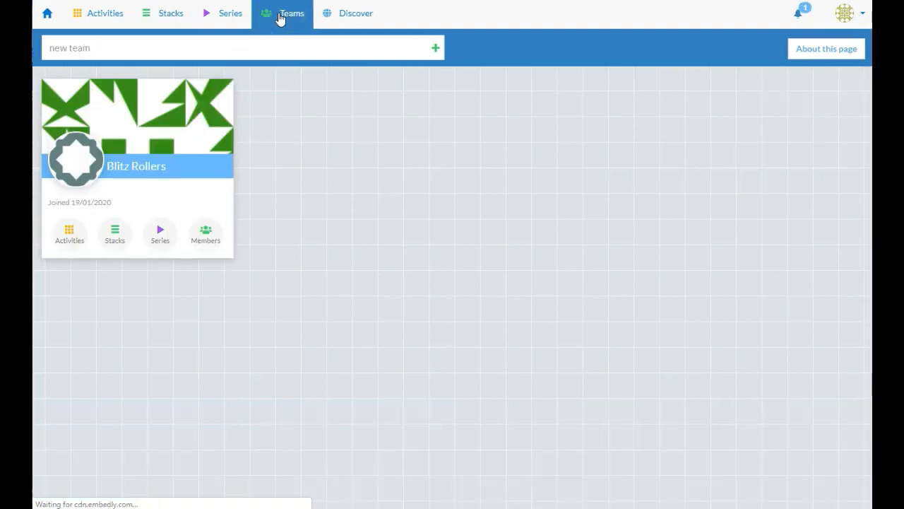
click(74, 239)
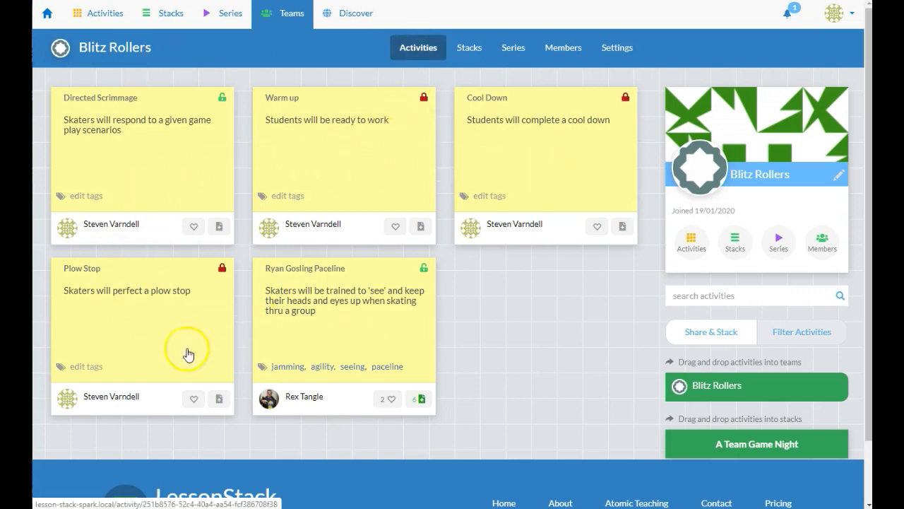
click(474, 49)
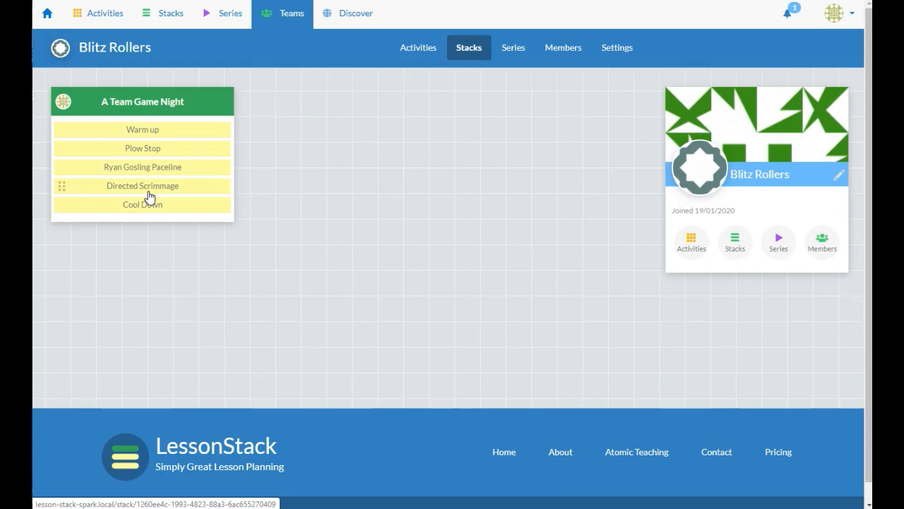
Open the Blitz Rollers member list and its Membership settings, showing you as sole Owner
click(562, 59)
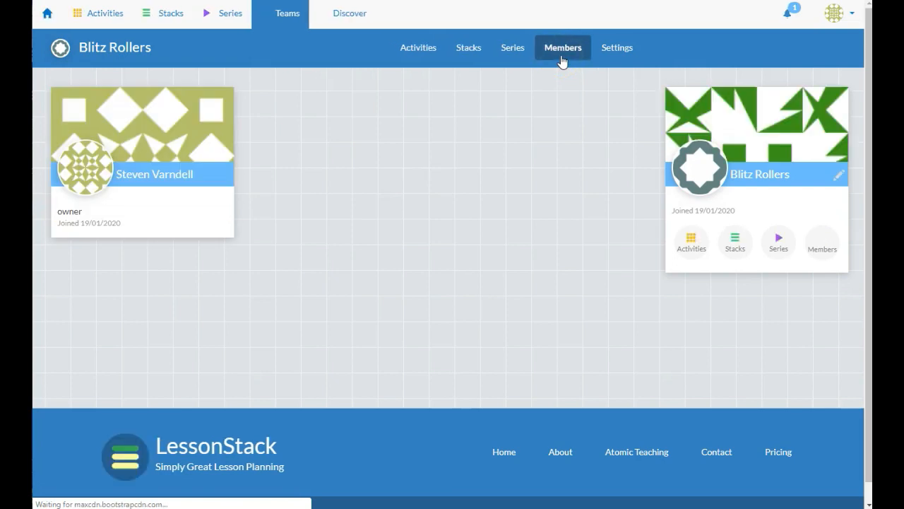
click(614, 48)
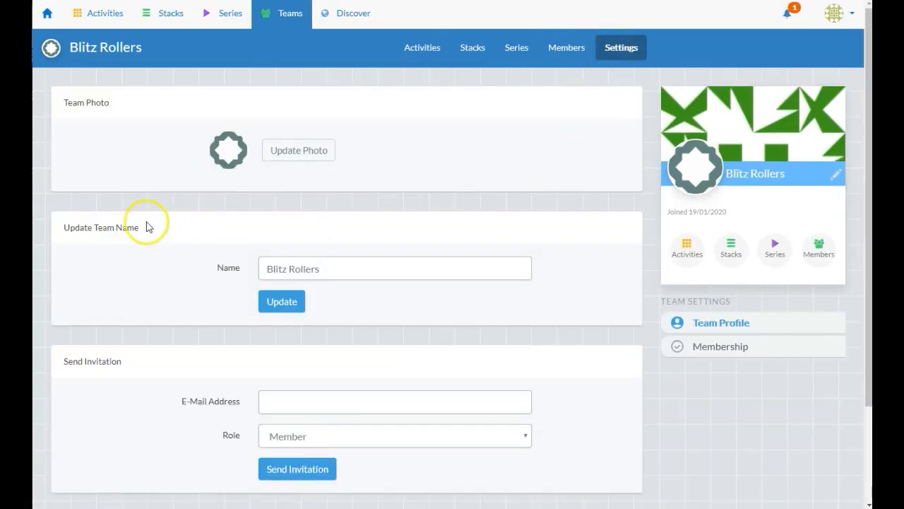
scroll(145, 224, down, 2)
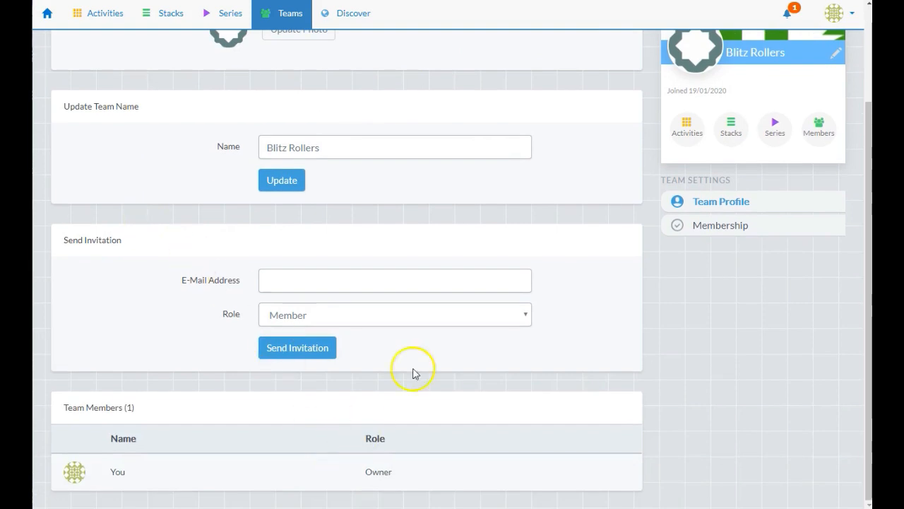
scroll(424, 363, up, 2)
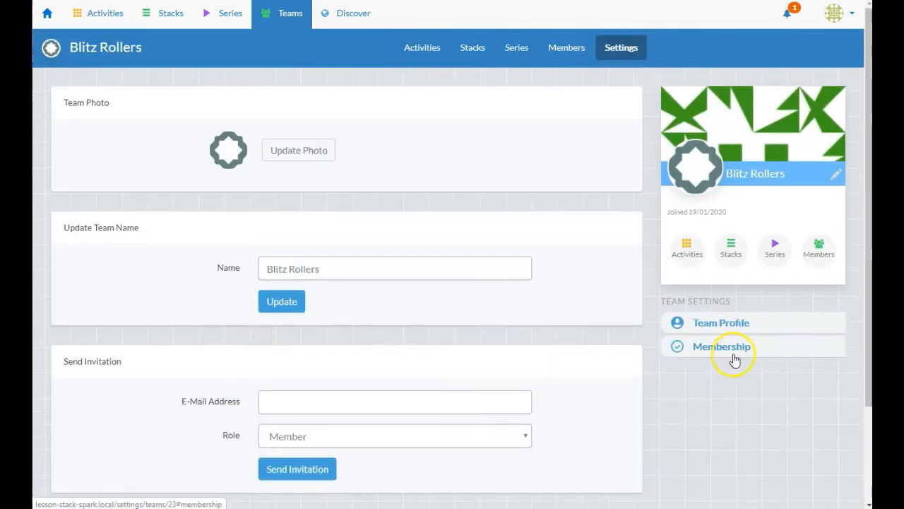
click(739, 350)
Leave the invitation e-mail field without inviting anyone and return to the team's Activities
click(312, 146)
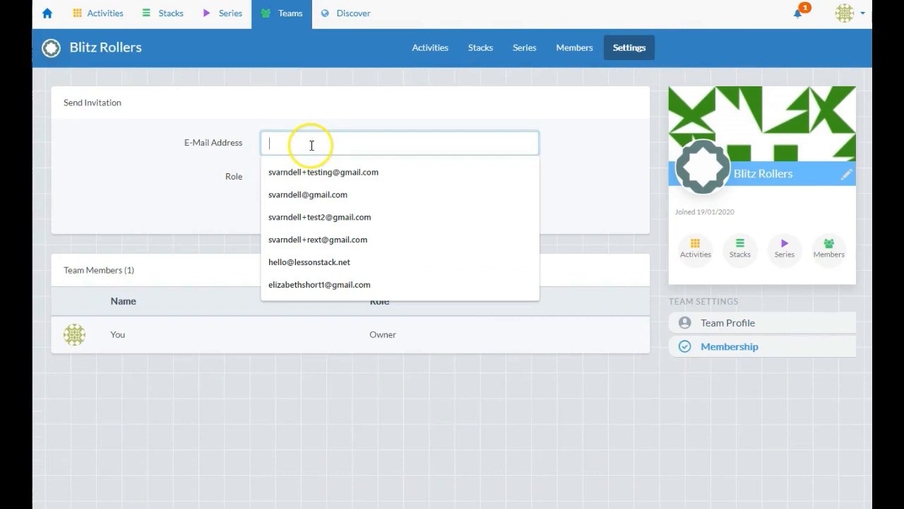
click(332, 402)
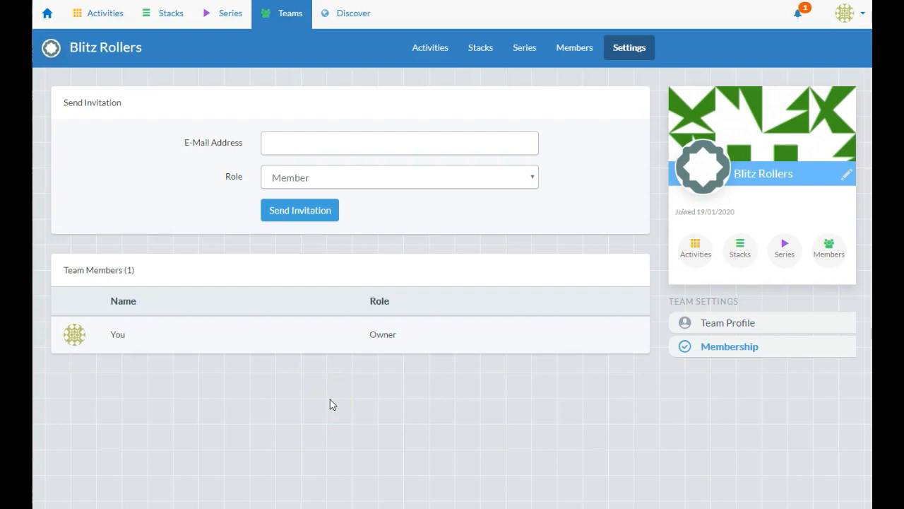
click(418, 49)
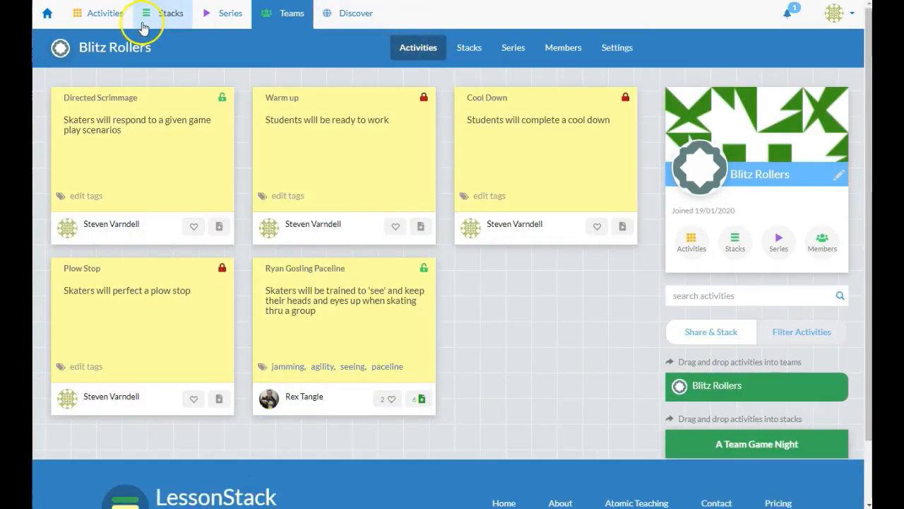
Return to the Dashboard to confirm A Team Game Night is listed under Recurring Stacks
click(48, 15)
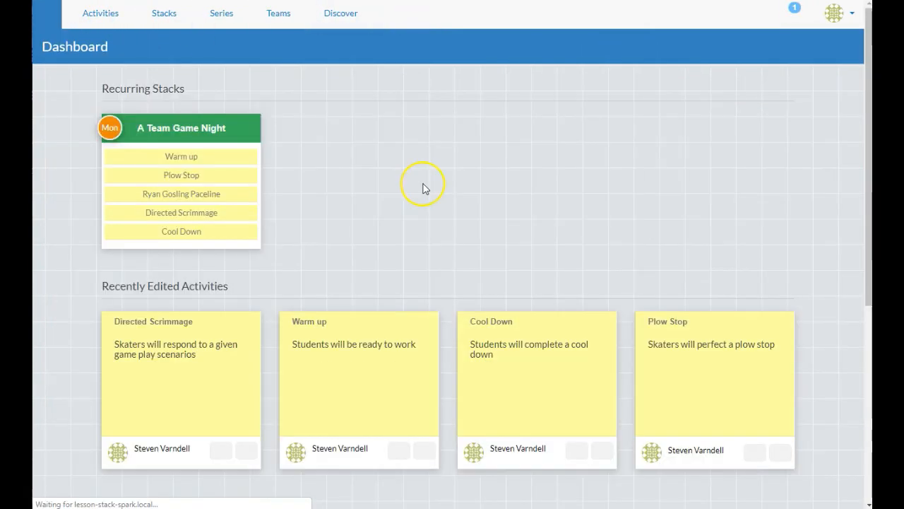